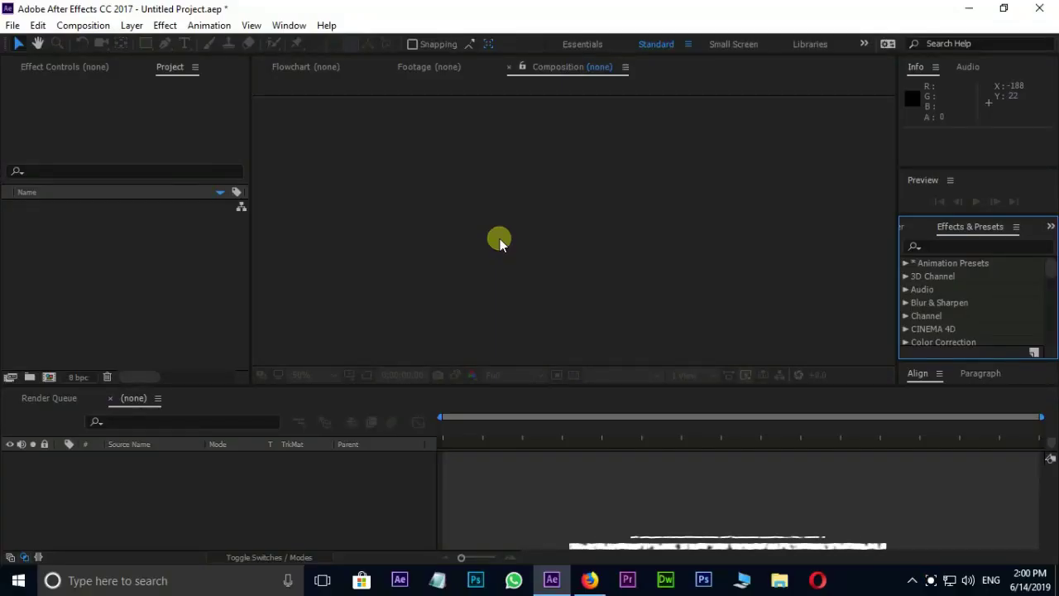
Step: Create Comp 1 at 1280×720, 29.97 fps, 6 seconds from the HDV/HDTV 720 29.97 preset
left_click(49, 377)
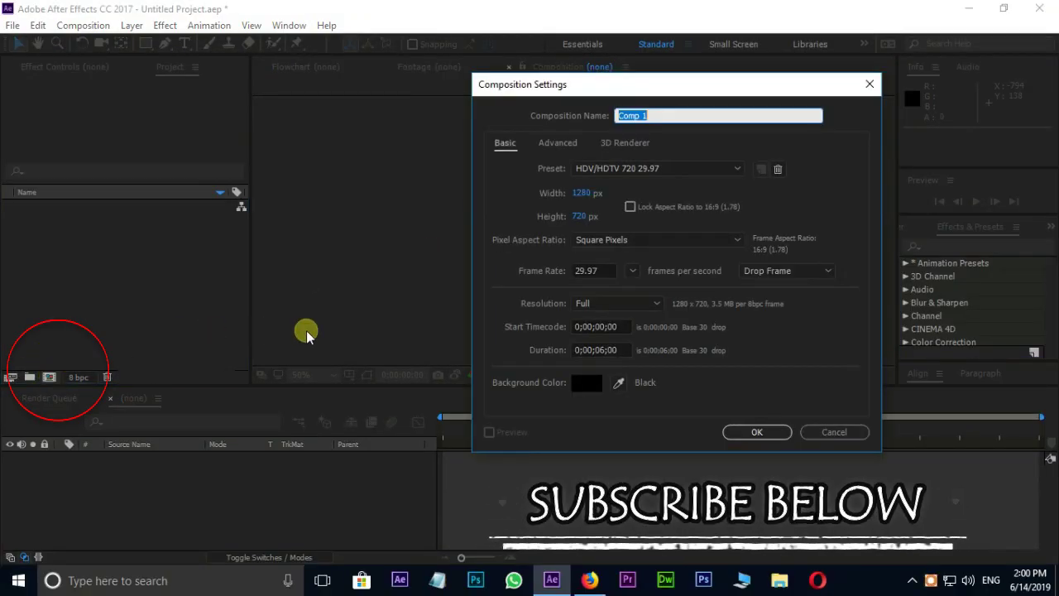
left_click(748, 433)
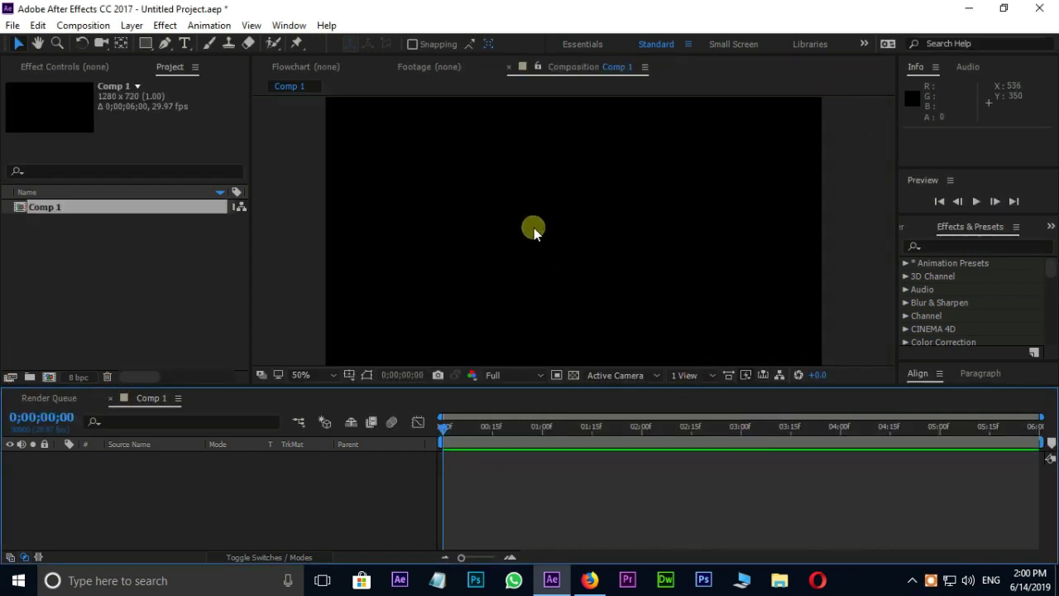
Step: Add a light-grey 1280×720 solid layer named BG to Comp 1 via New > Solid
right_click(291, 488)
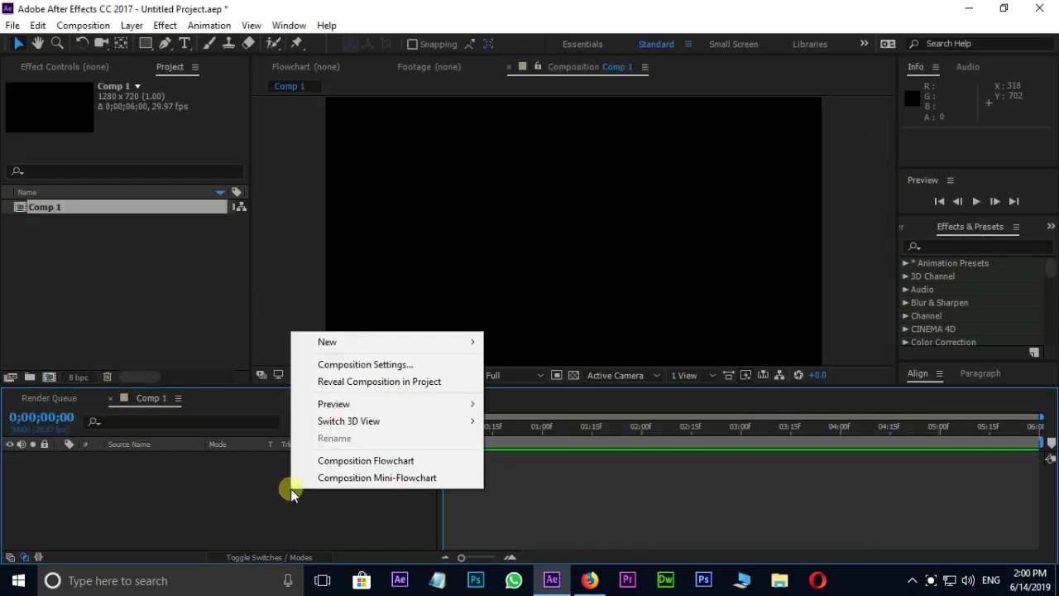
mouse_move(347, 342)
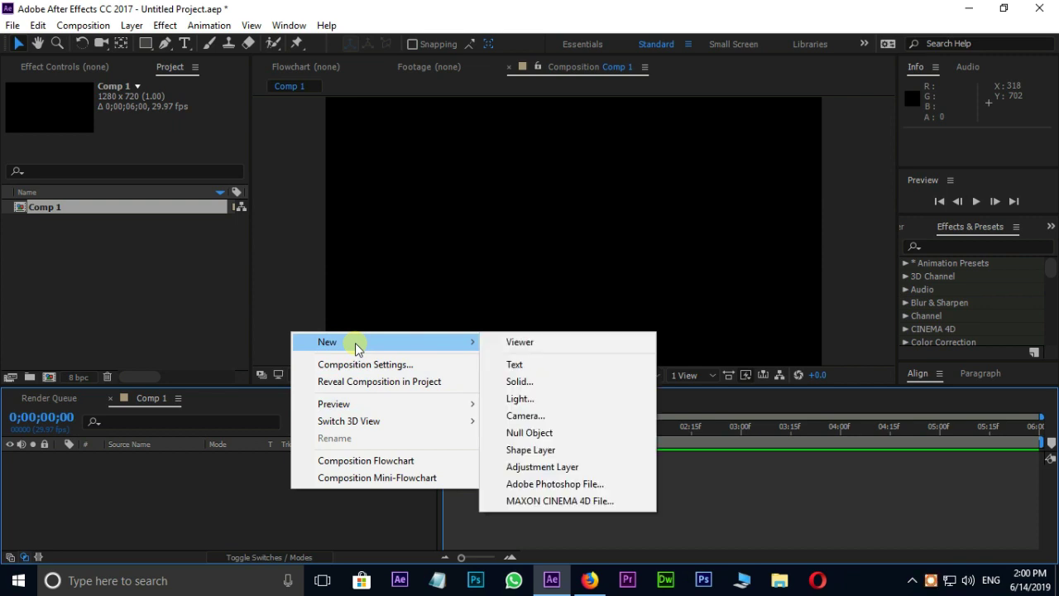
left_click(517, 382)
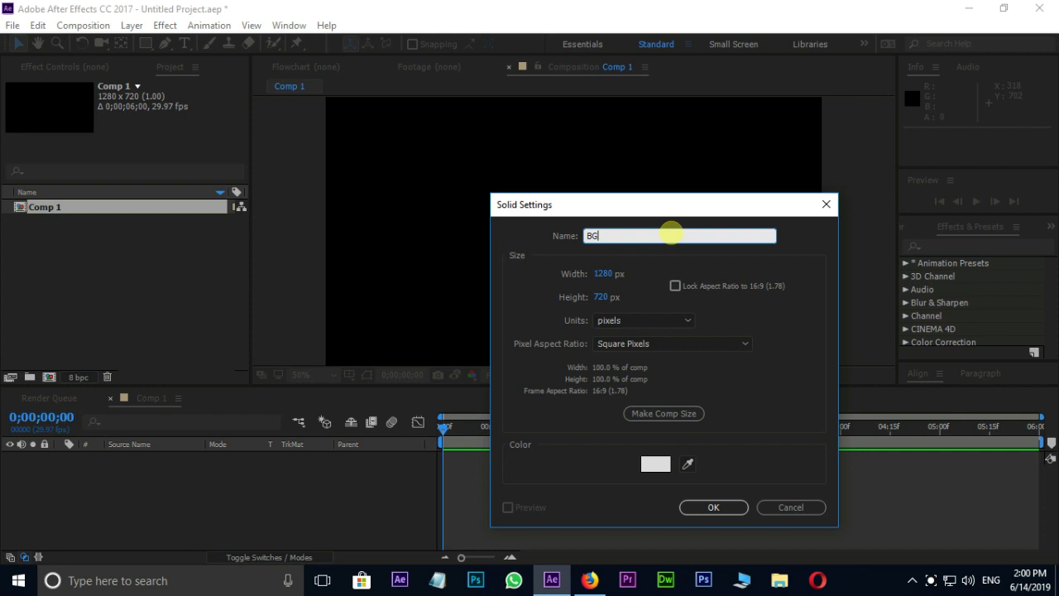
left_click(719, 505)
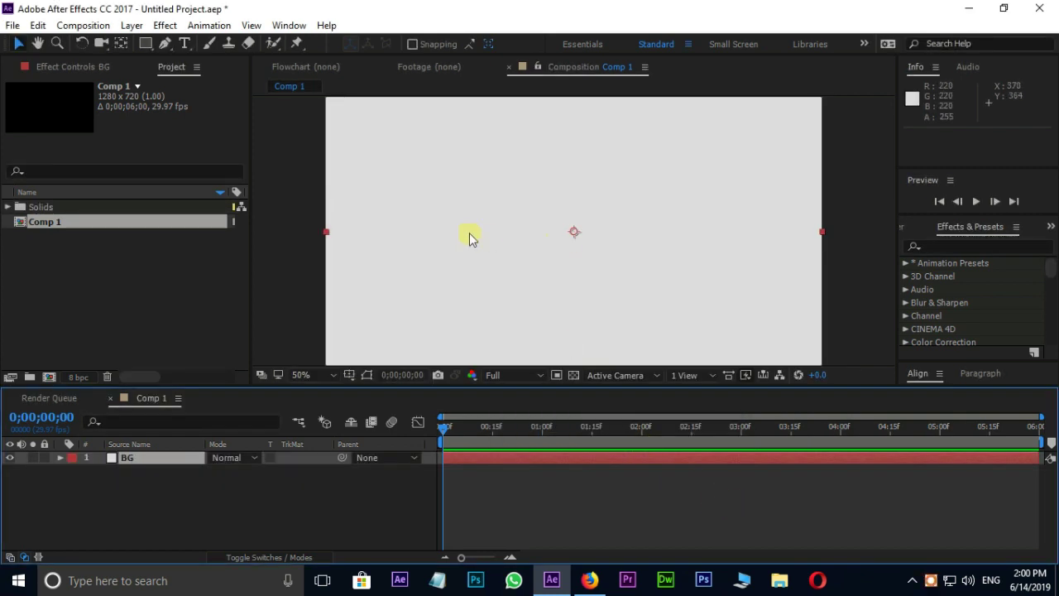
Step: Add a full-layer ellipse mask to BG using the Ellipse Tool
left_click(146, 43)
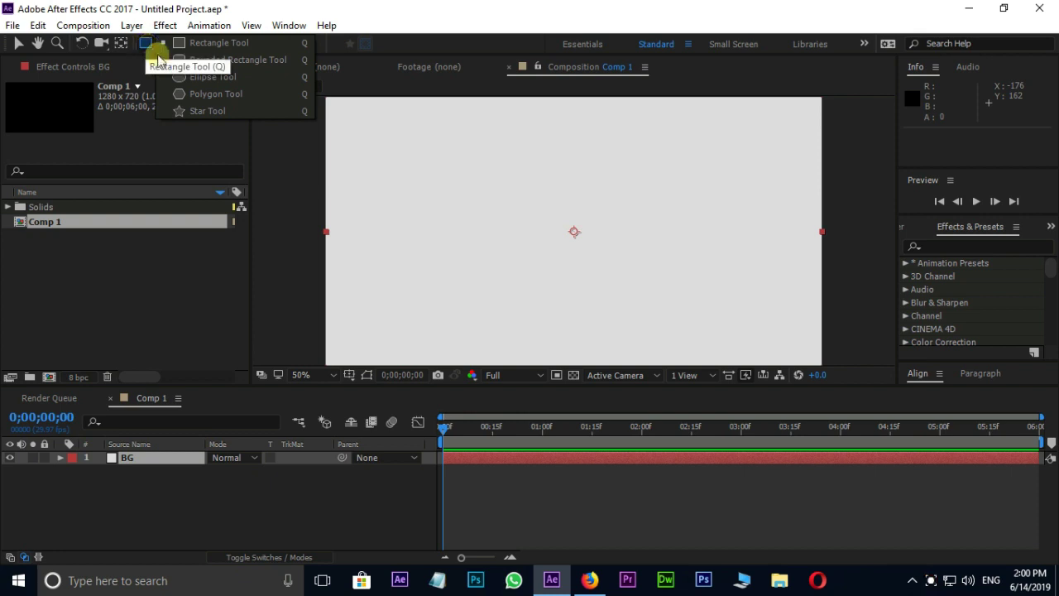
left_click(215, 79)
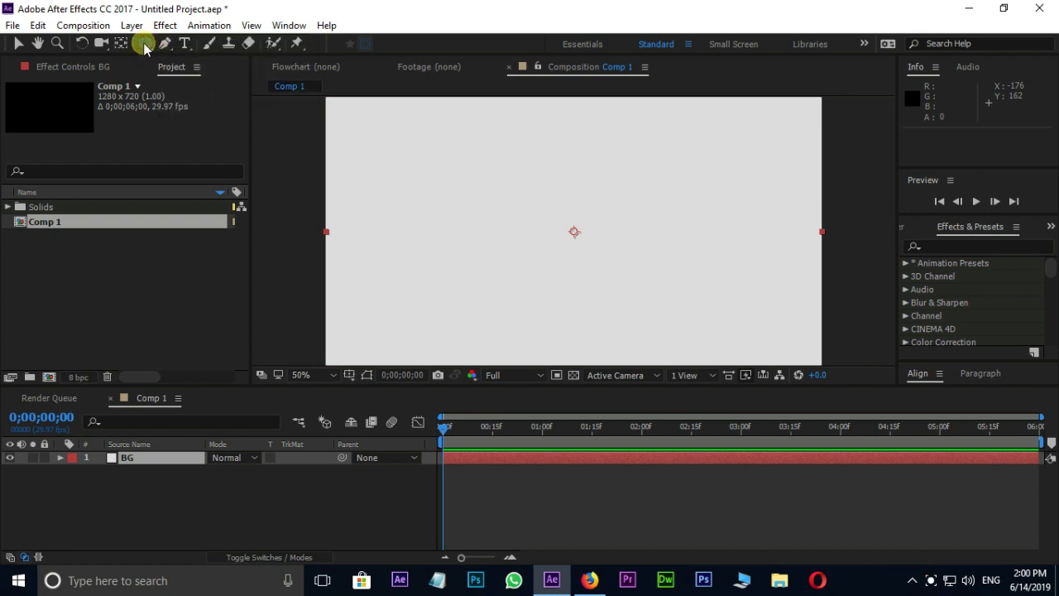
double_click(146, 43)
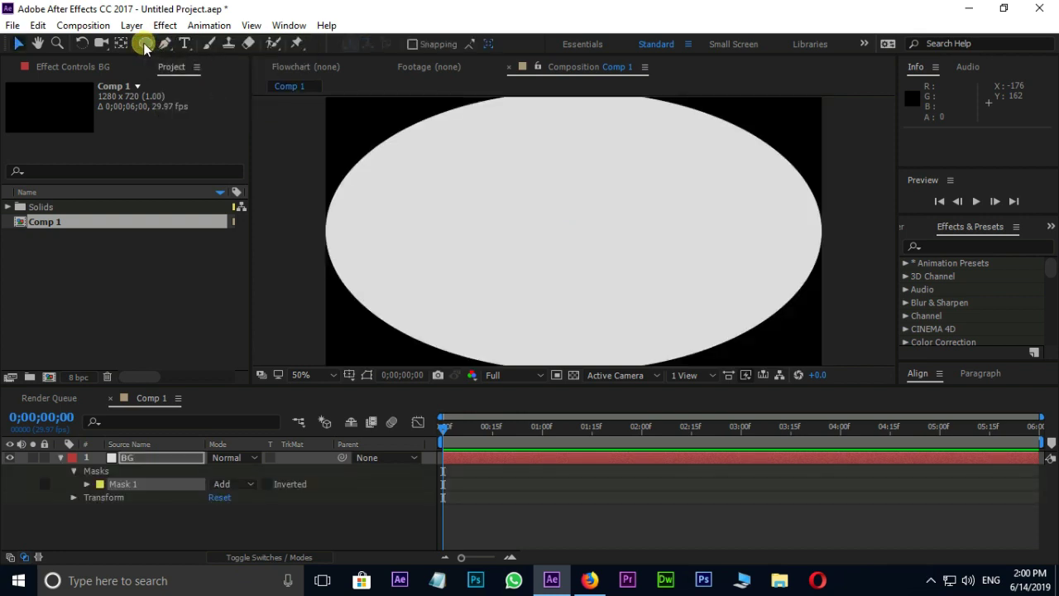
Step: Set the BG mask's Mask Feather to 675 px and collapse the layer
left_click(87, 483)
left_click_drag(222, 509, 719, 511)
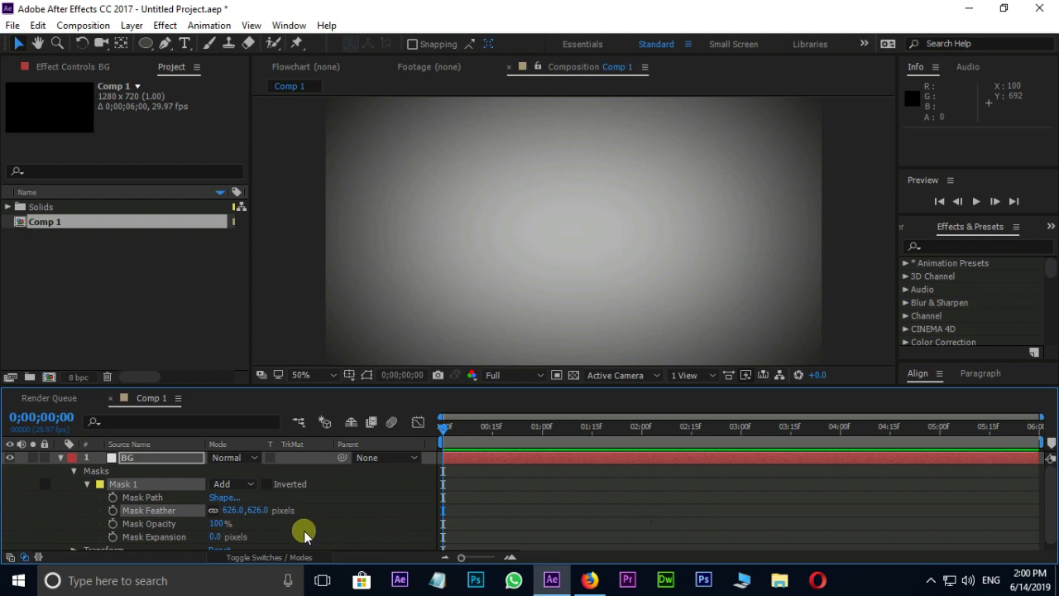
left_click(229, 510)
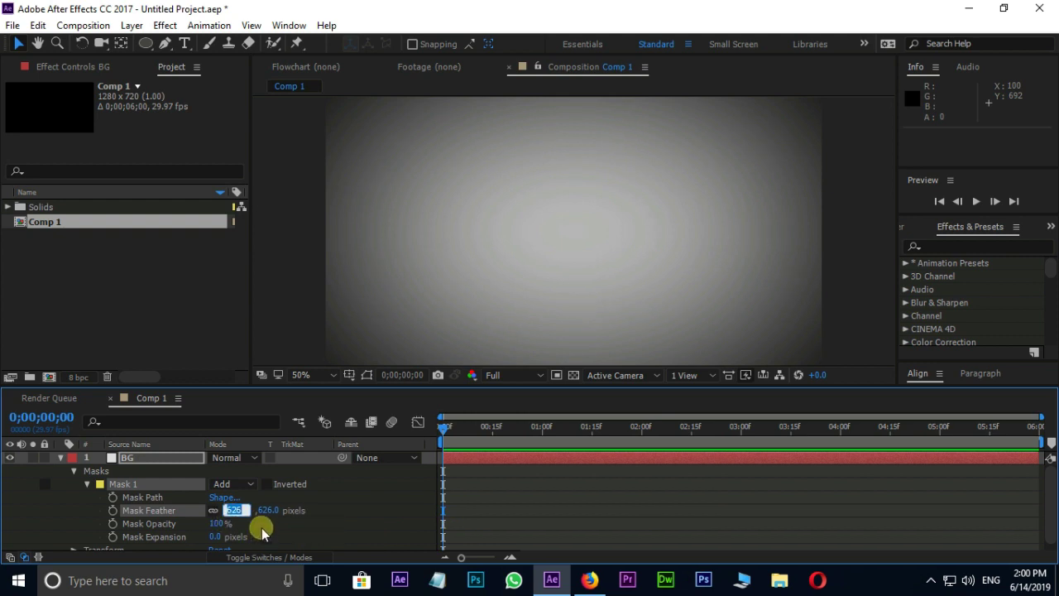
type("675")
key("Return")
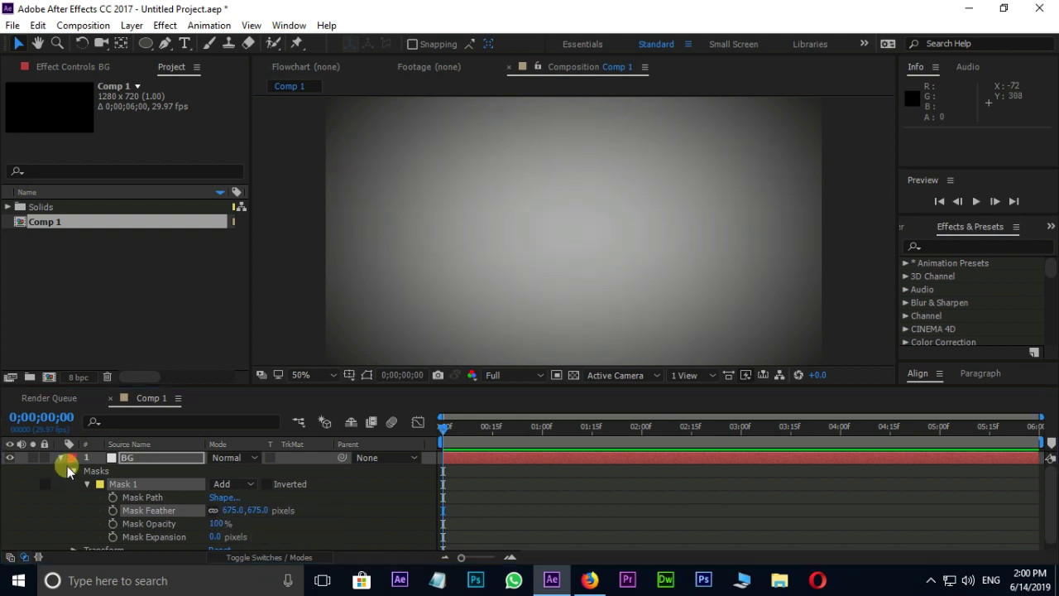
left_click(60, 460)
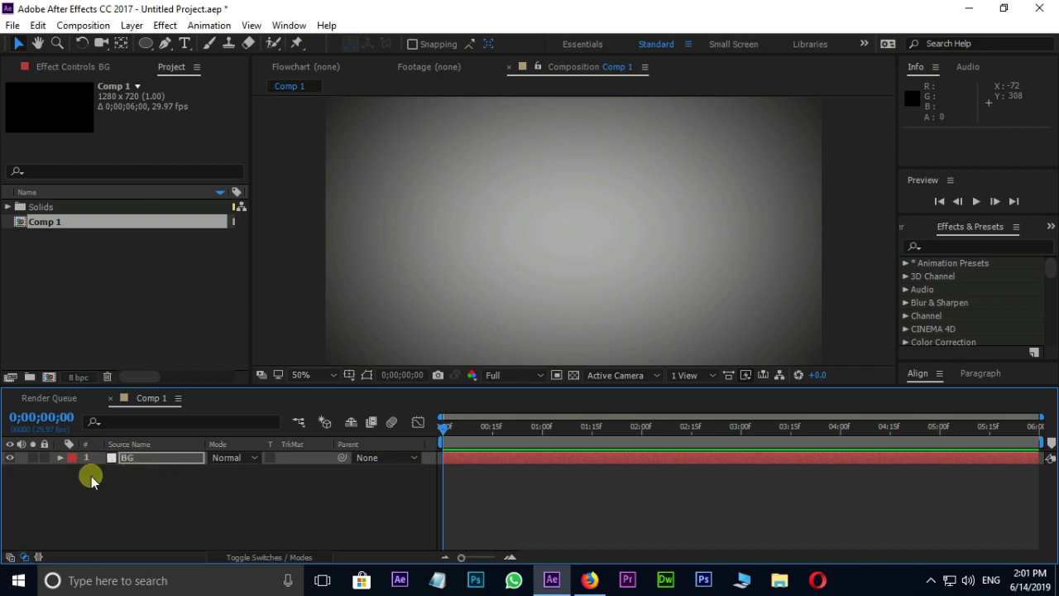
Step: Lock the BG layer and import the Tostitos logo 3.png into the project
left_click(46, 459)
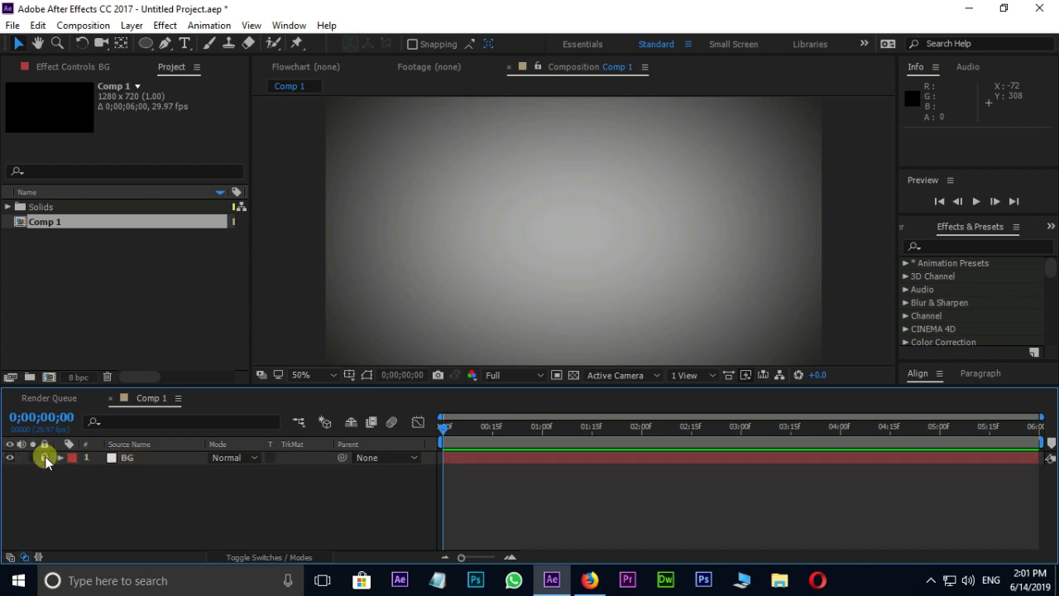
left_click(130, 280)
double_click(130, 278)
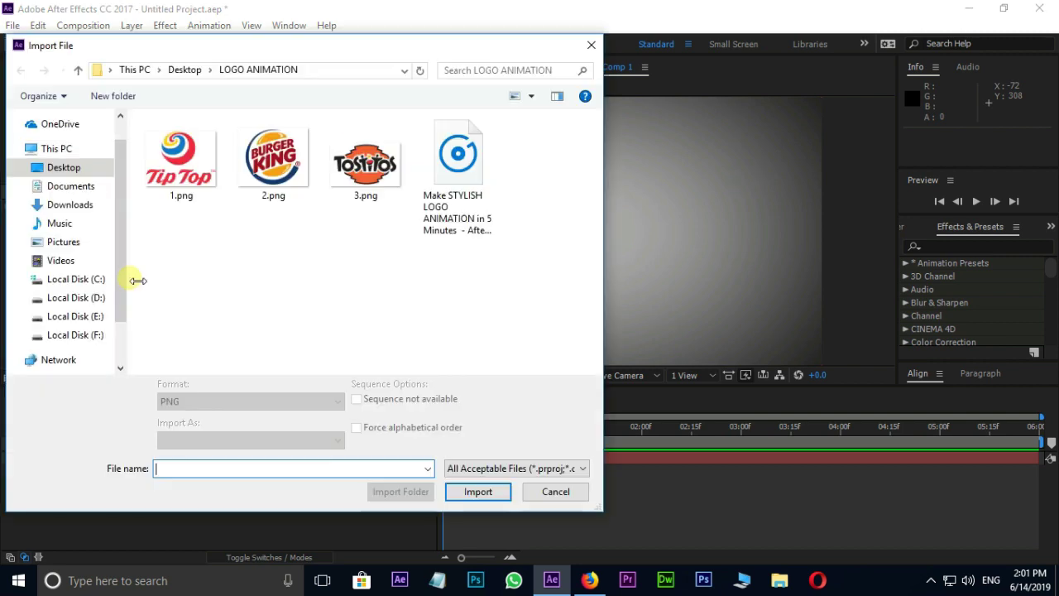
left_click(282, 171)
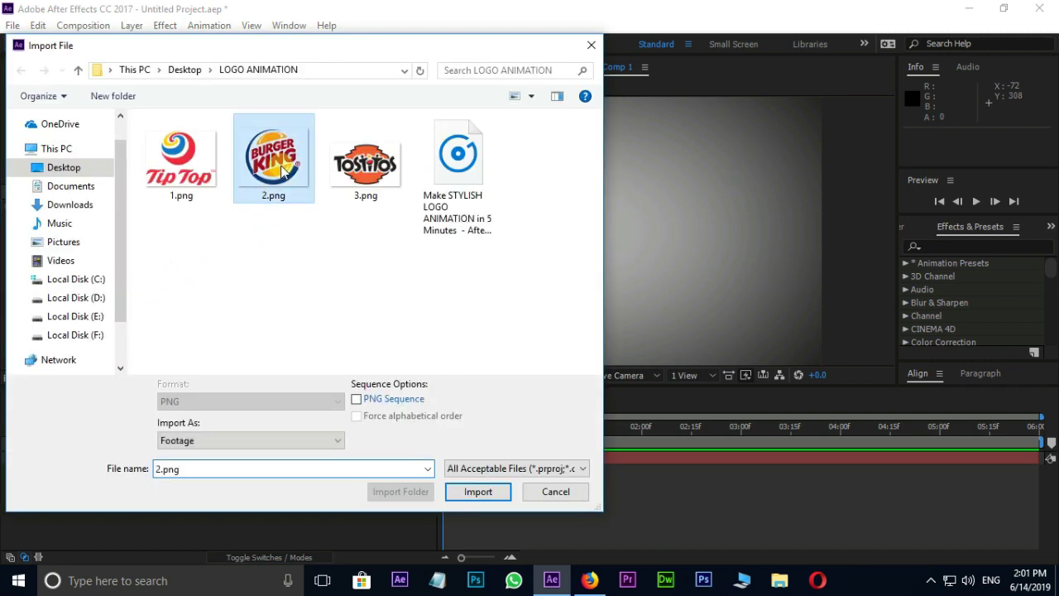
left_click(374, 170)
left_click(480, 491)
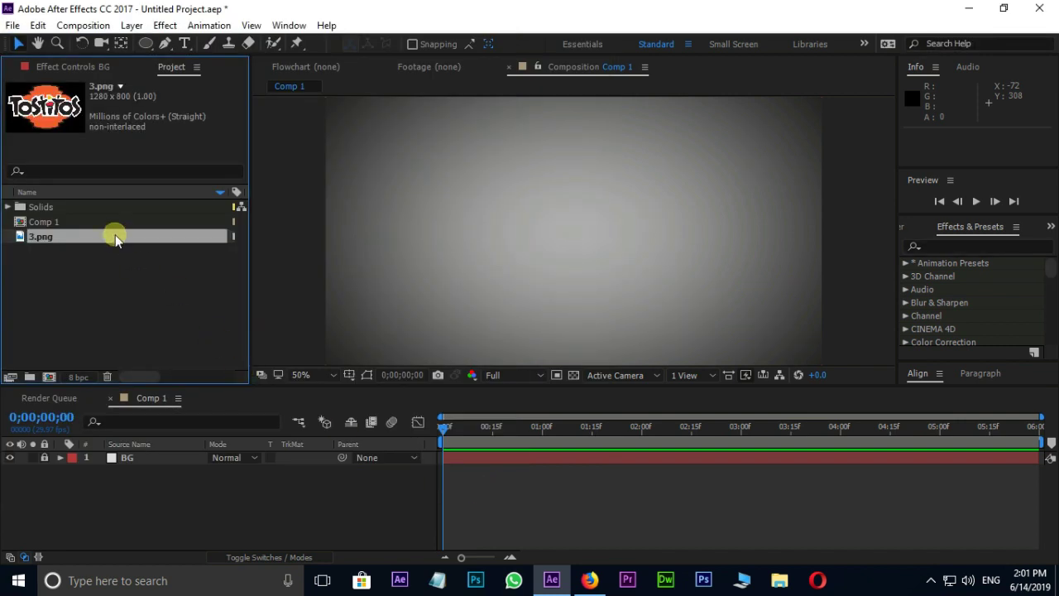
Step: Place 3.png above BG in Comp 1 and scale it down to about 23%
left_click_drag(115, 236, 165, 454)
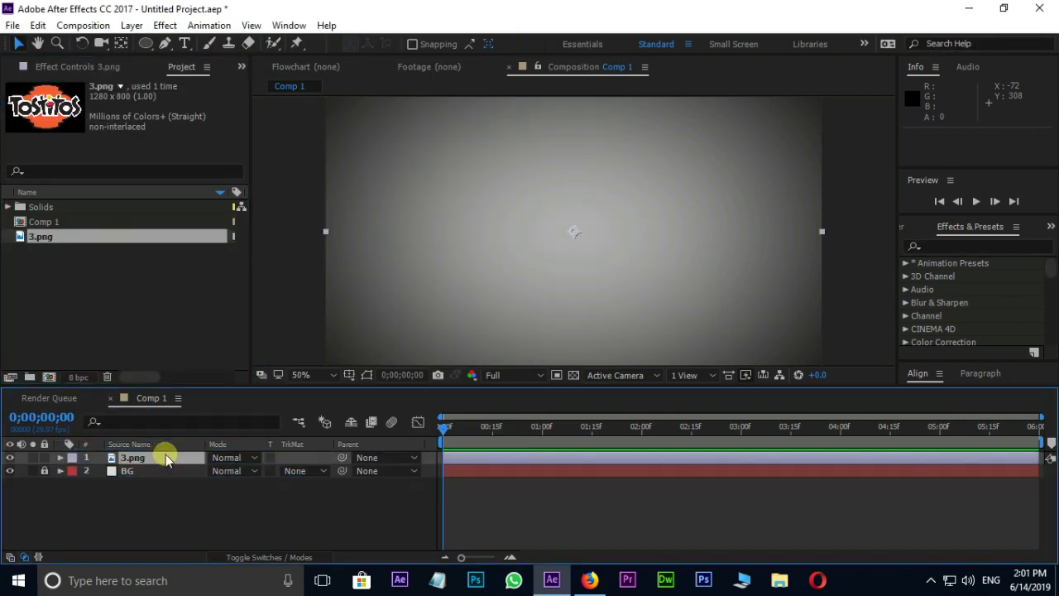
scroll(577, 260, "down", 2)
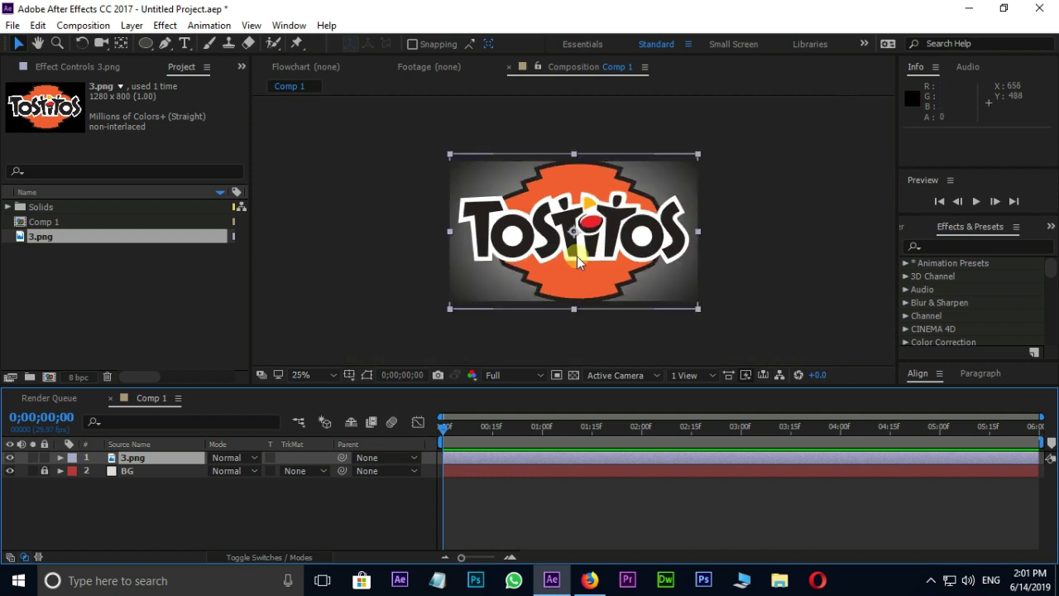
left_click_drag(697, 155, 637, 192)
scroll(581, 236, "up", 2)
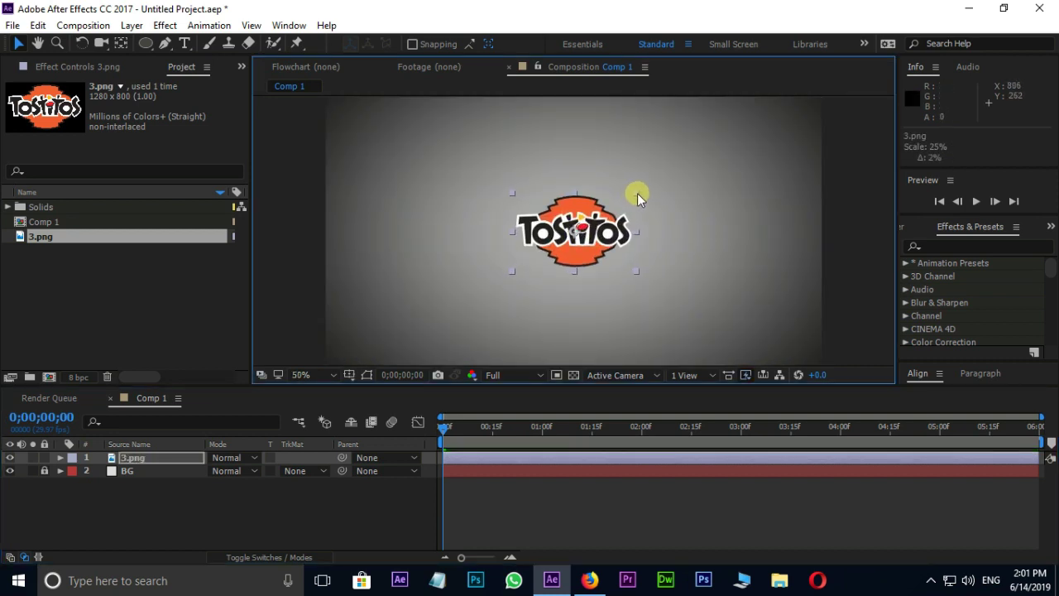
Step: Pre-compose 3.png as LOGO moving all attributes, duplicate it, and hide the lower copy
right_click(170, 459)
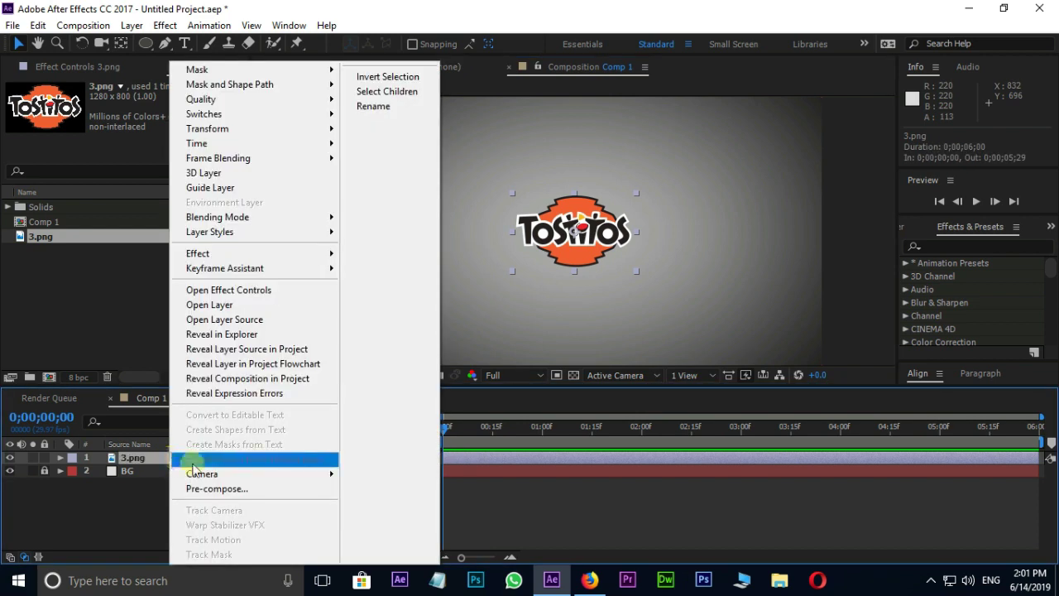
left_click(222, 489)
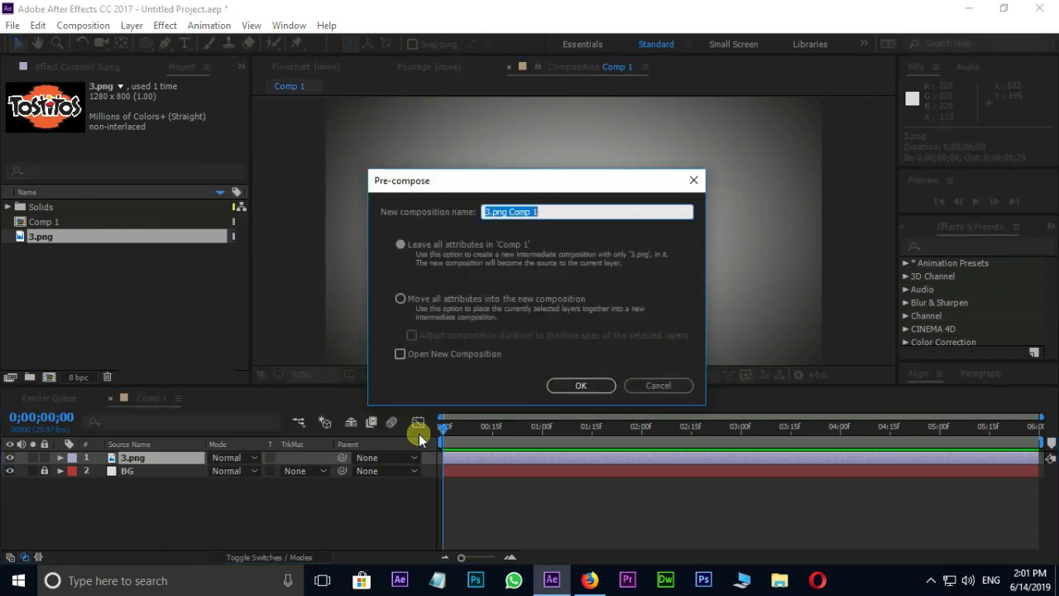
left_click(400, 299)
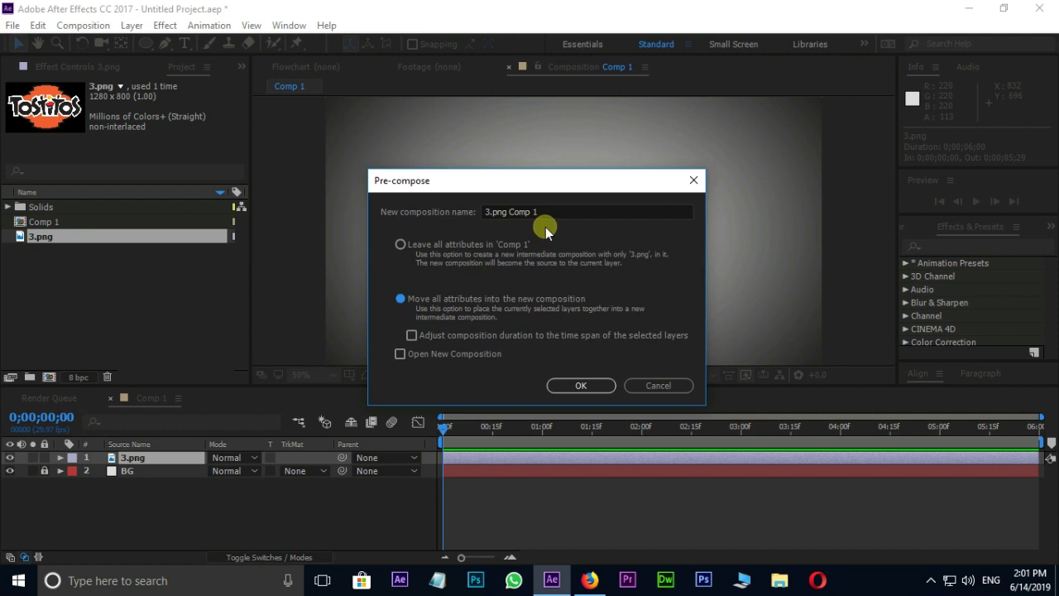
left_click_drag(540, 213, 480, 217)
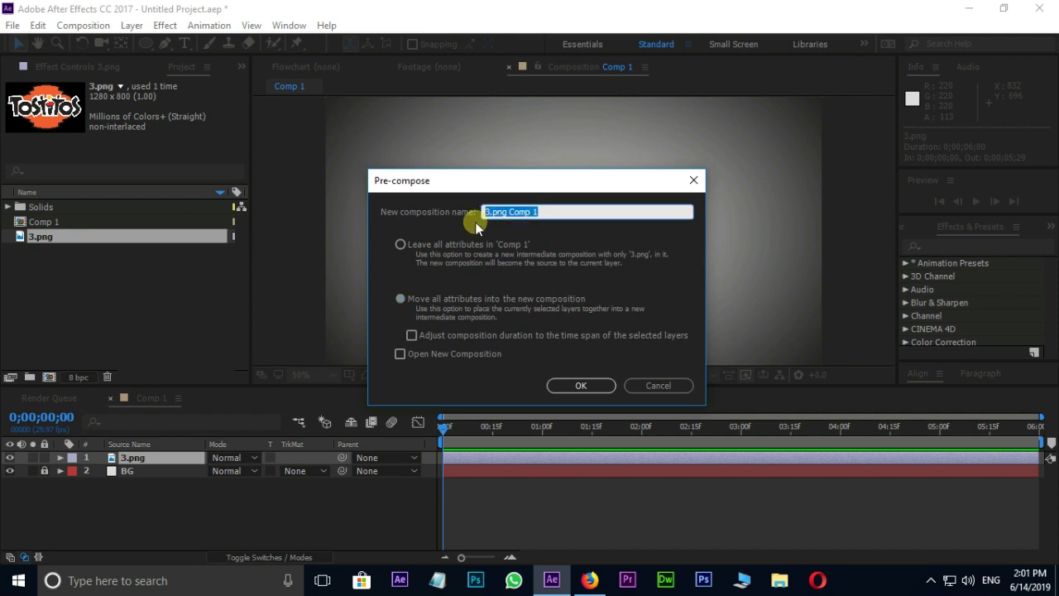
left_click(576, 385)
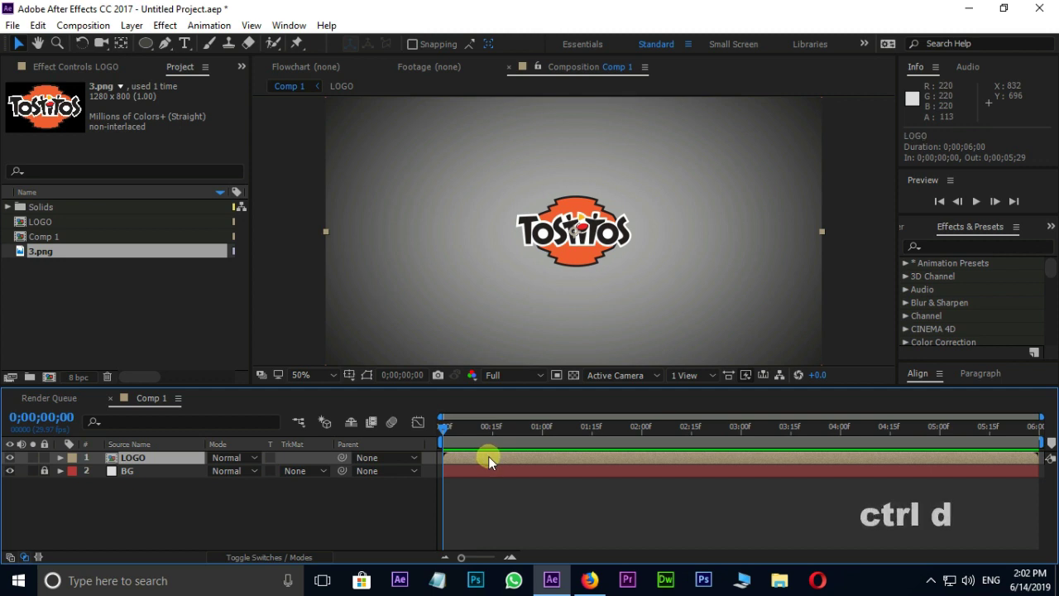
key("ctrl+d")
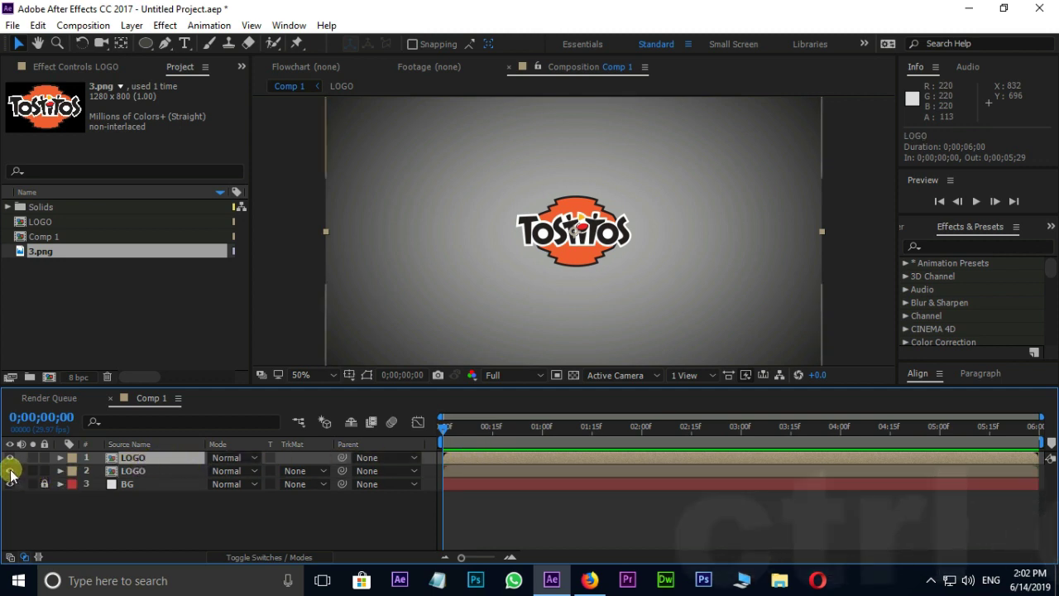
left_click_drag(9, 474, 41, 478)
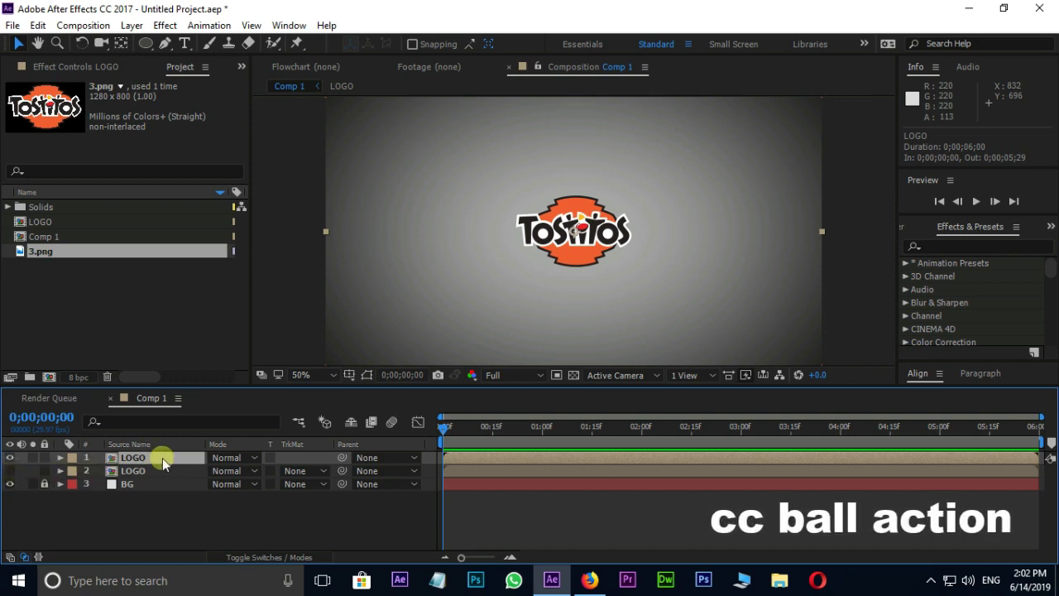
Step: Search 'cc ba' and apply CC Ball Action to the top LOGO layer
left_click(964, 248)
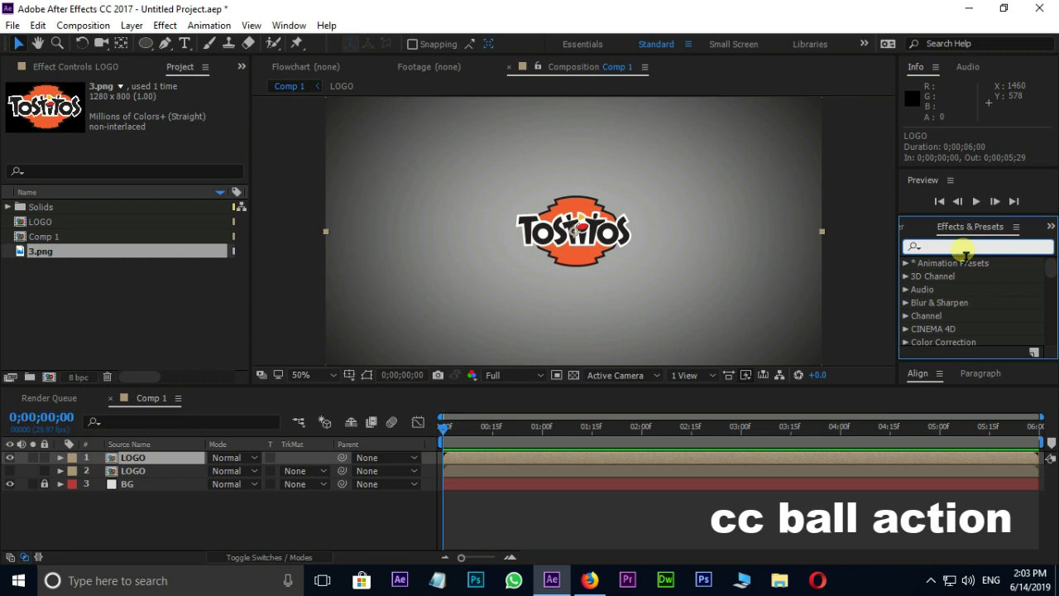
type("cc ba")
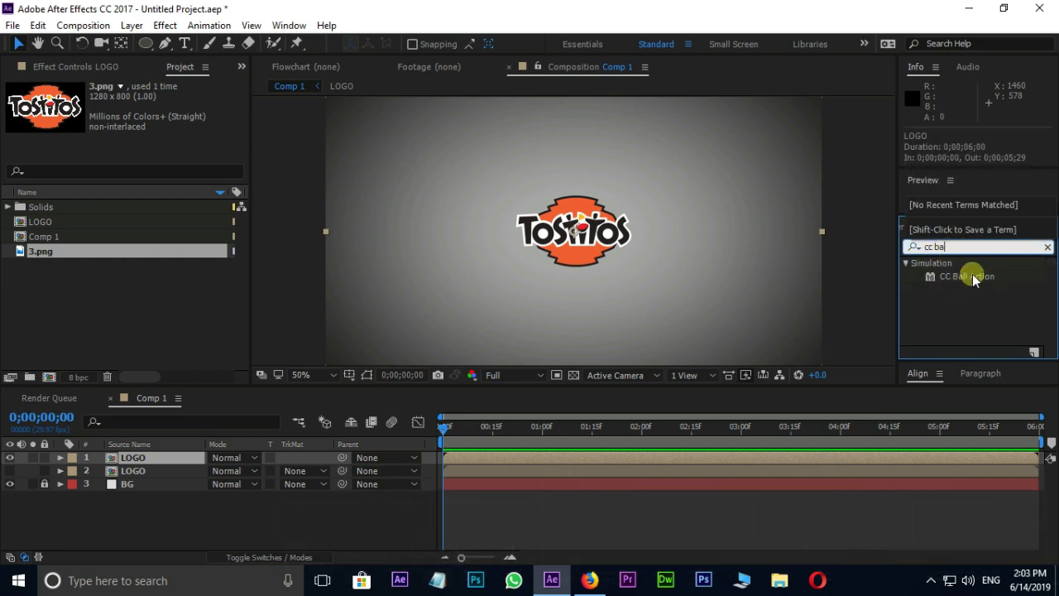
left_click_drag(972, 273, 694, 453)
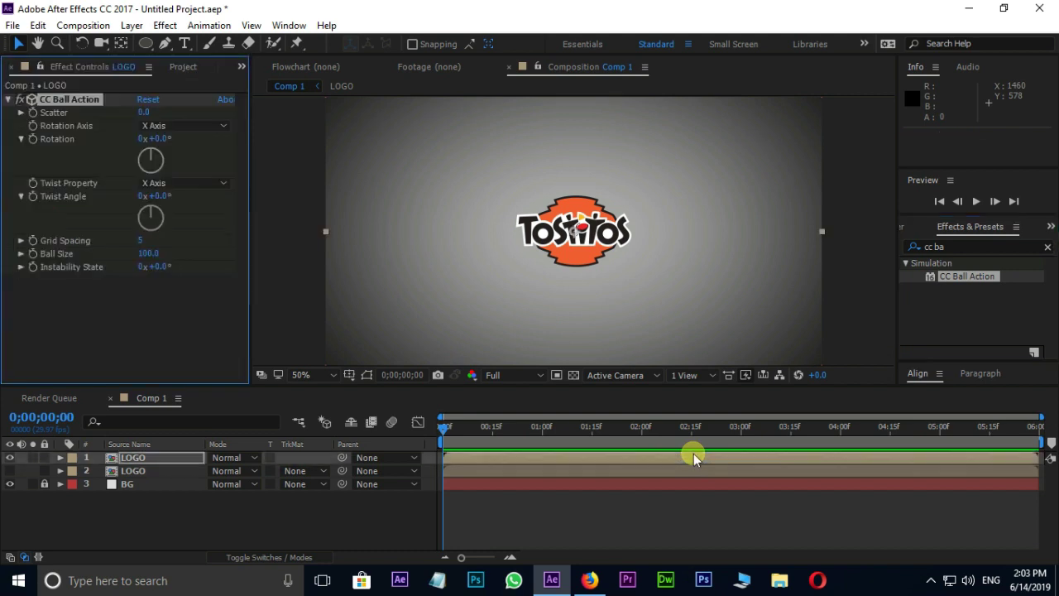
scroll(576, 248, "up", 2)
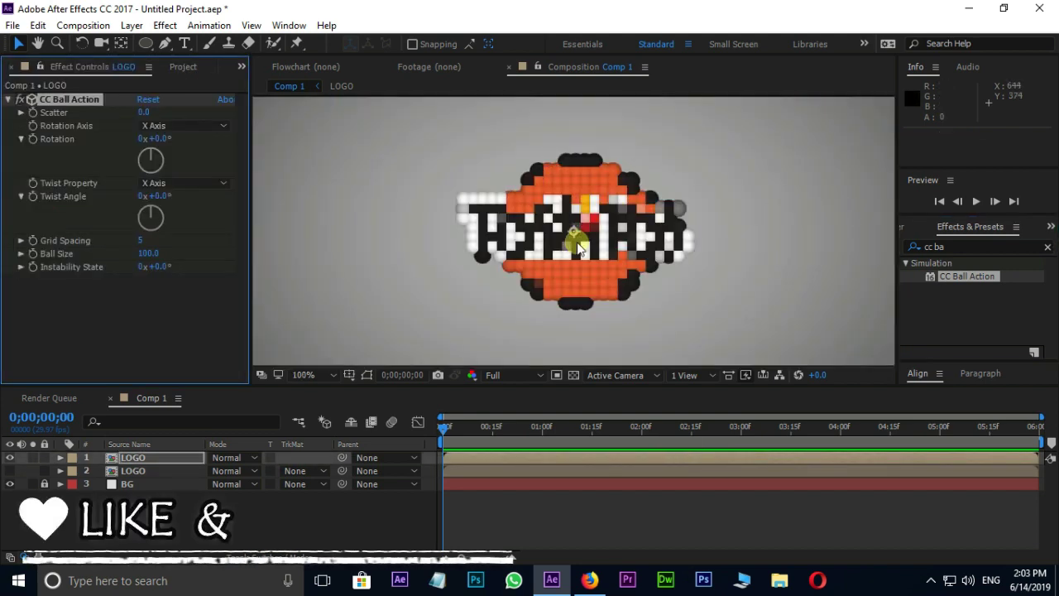
Step: At 2;00, keyframe CC Ball Action's Rotation and set Rotation Axis to Z Axis
left_click_drag(441, 426, 642, 435)
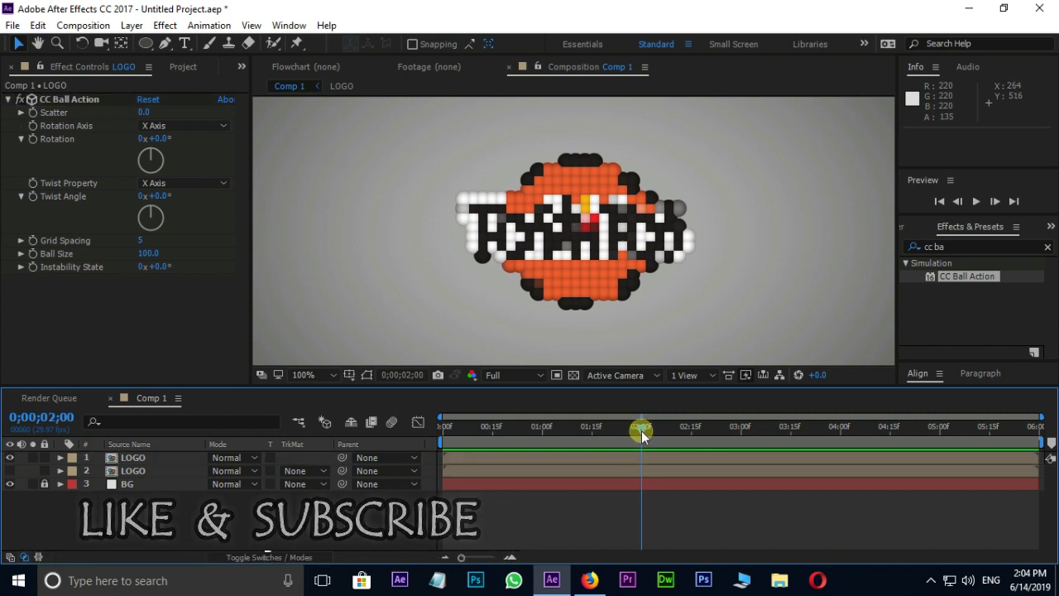
left_click(32, 115)
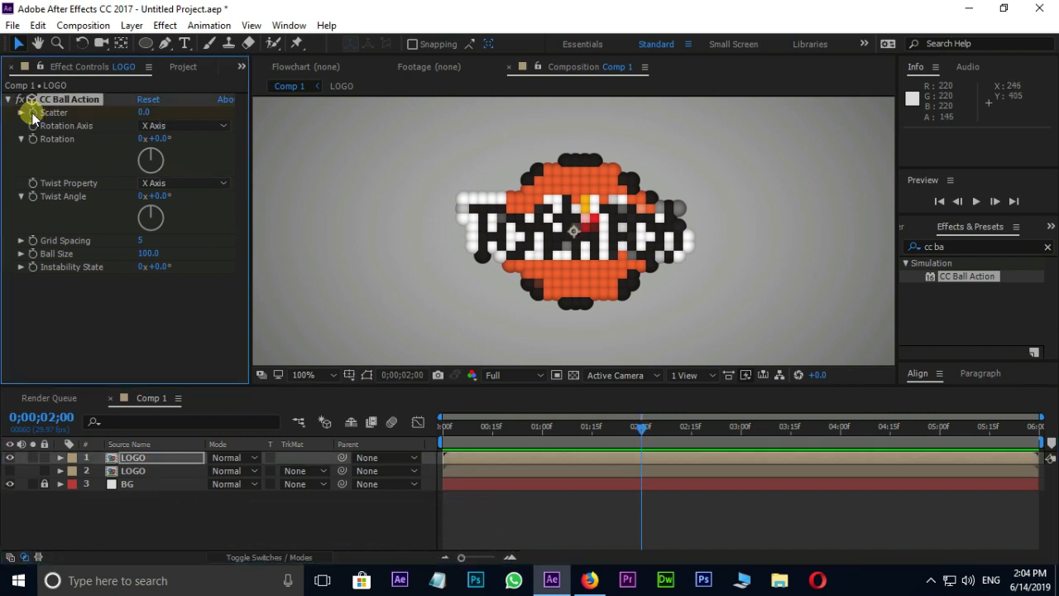
left_click(33, 140)
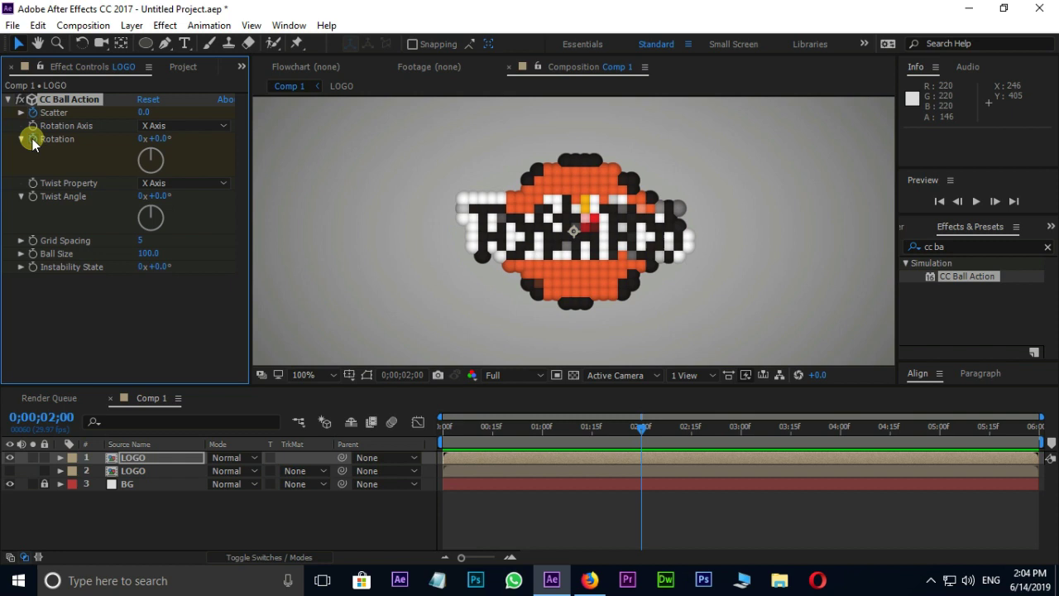
left_click(176, 127)
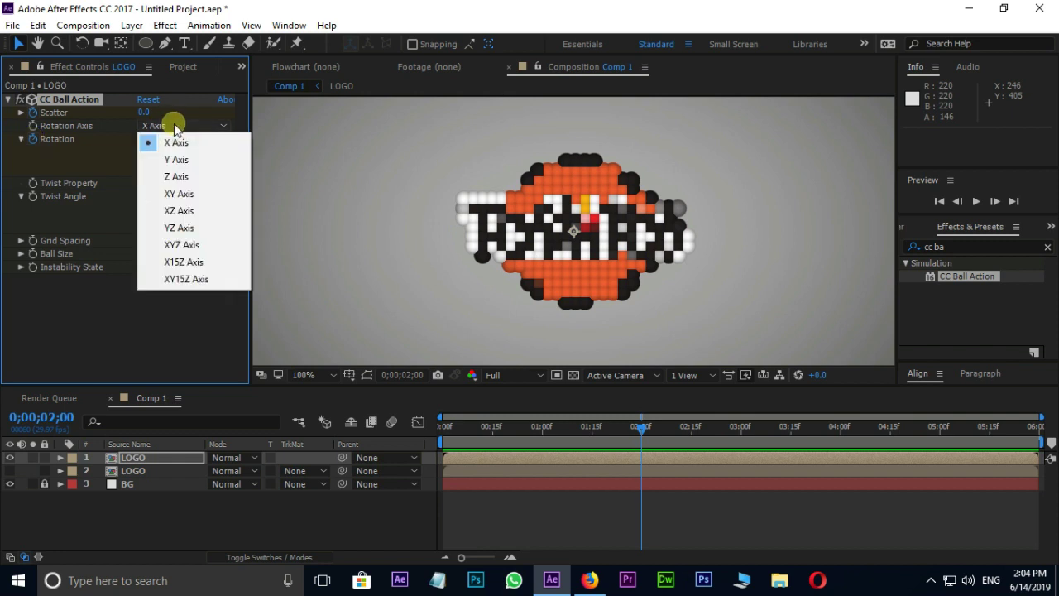
left_click(176, 176)
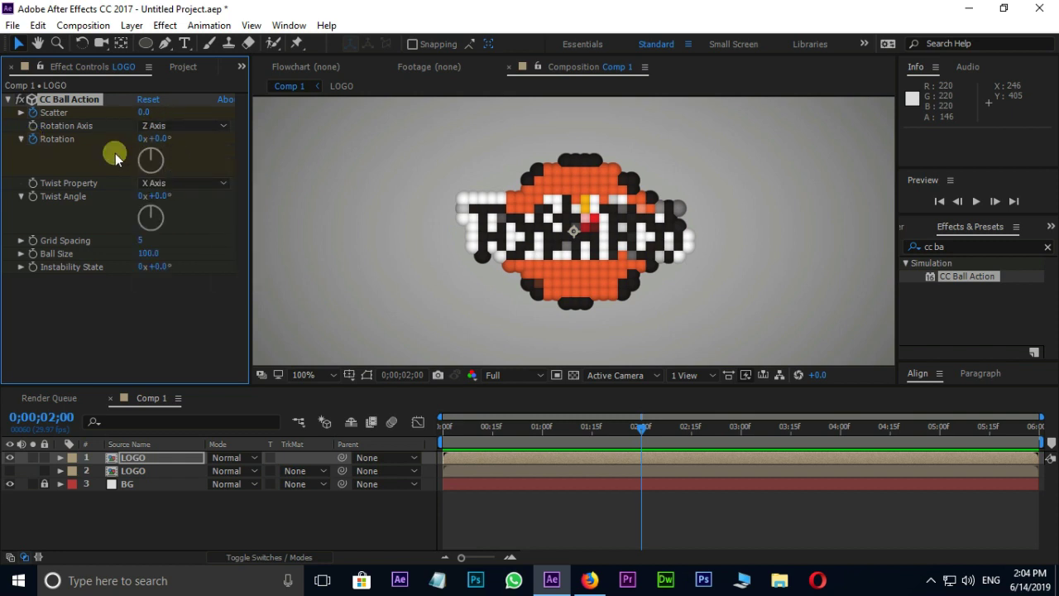
Step: At 0;00, set Scatter to 500 and Rotation to -2x
left_click_drag(642, 434, 439, 437)
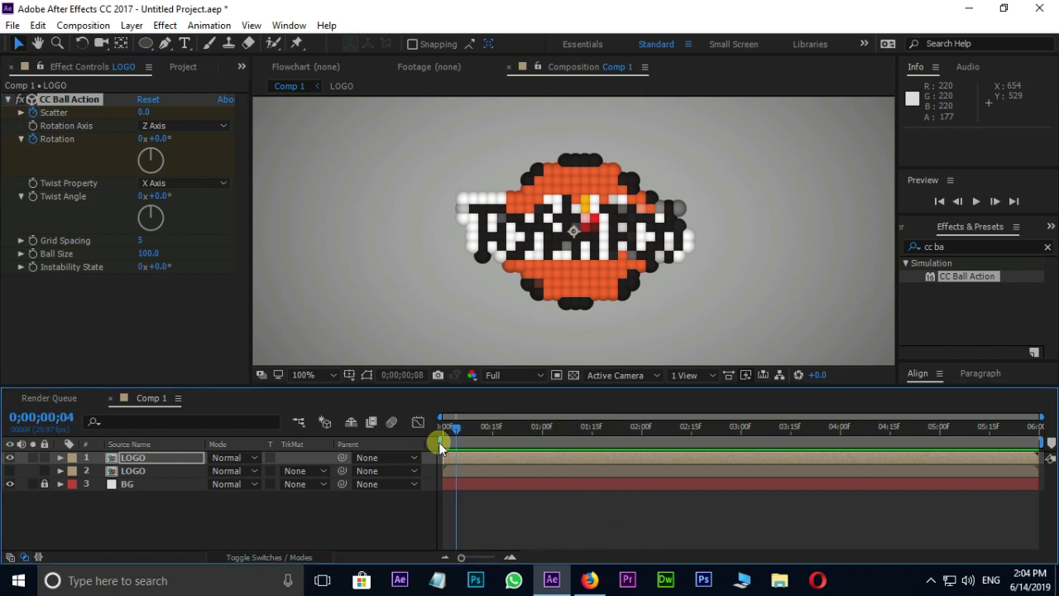
left_click(145, 113)
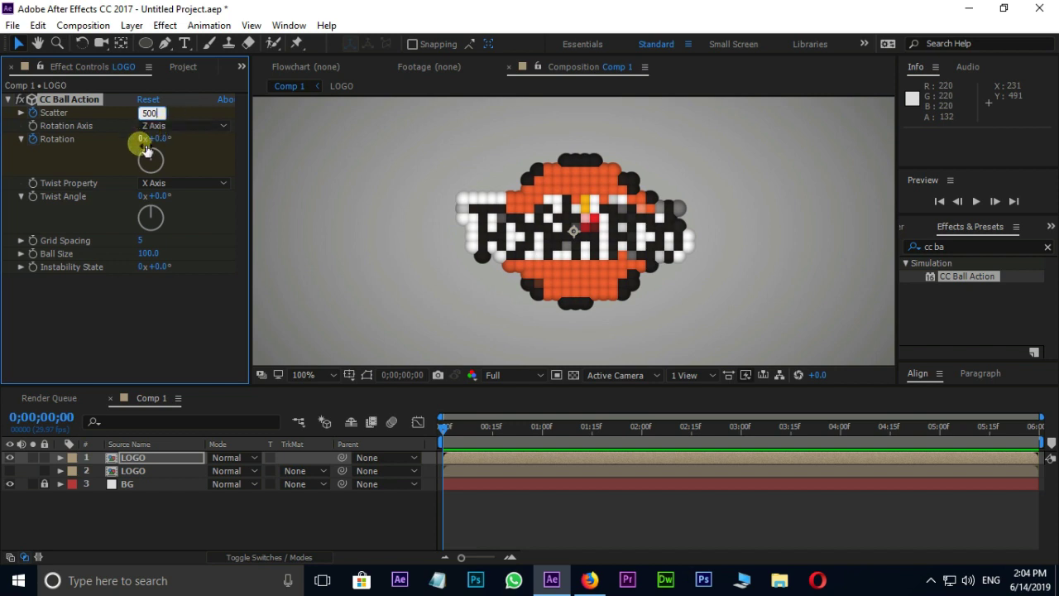
left_click(144, 140)
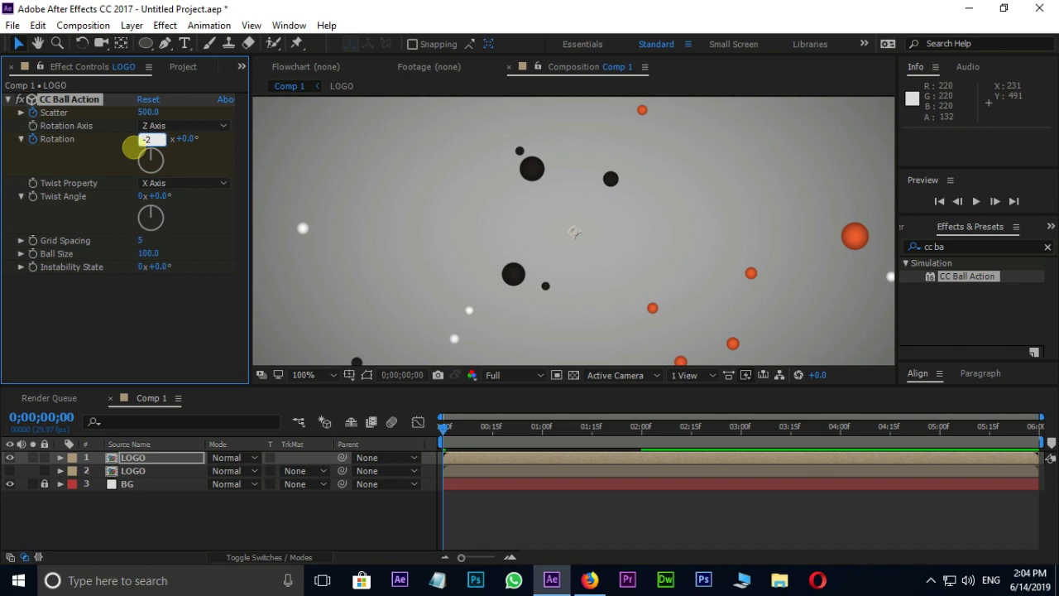
Step: Preview the ball animation, then keyframe Grid Spacing at 0 at 0;00
scroll(484, 218, "down", 2)
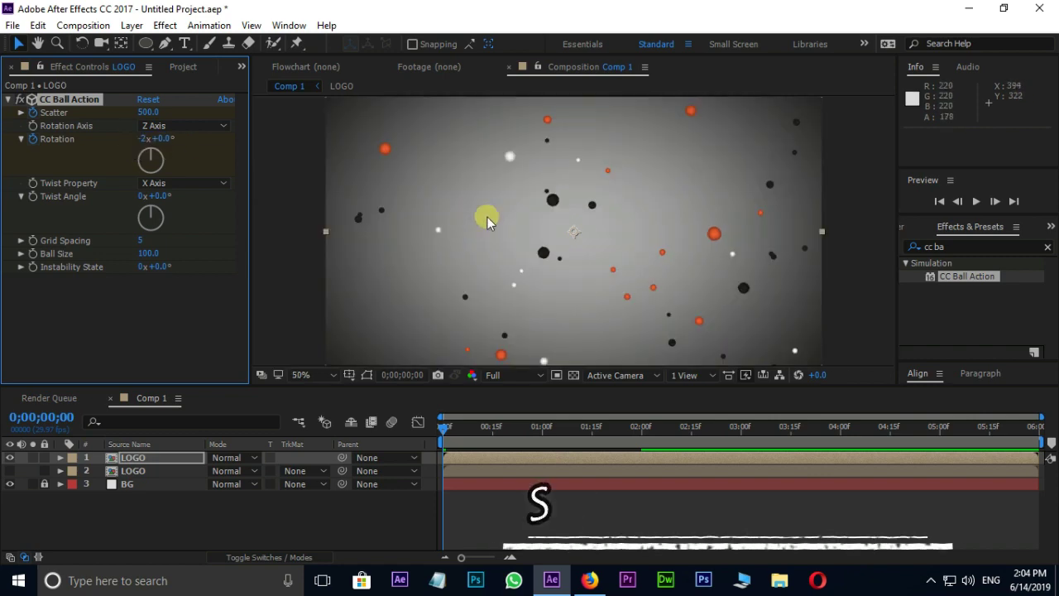
key("h")
key("space")
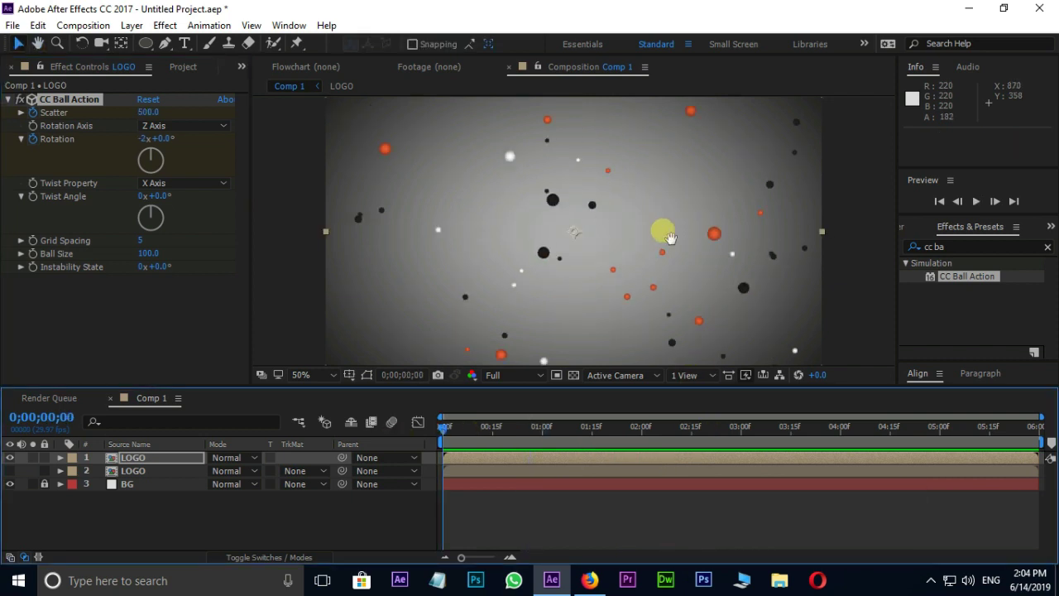
left_click(144, 291)
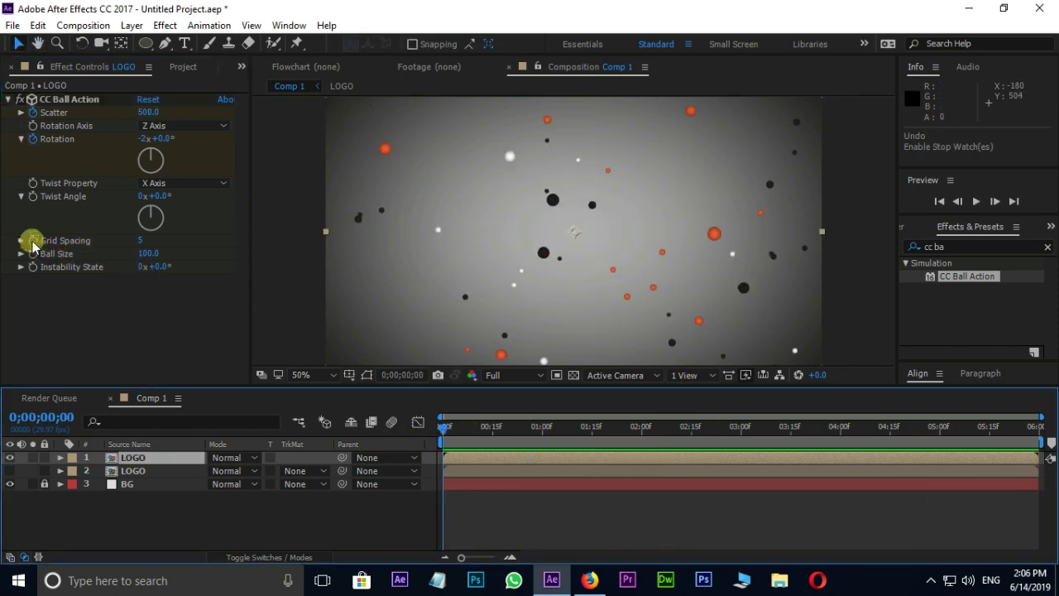
left_click(142, 241)
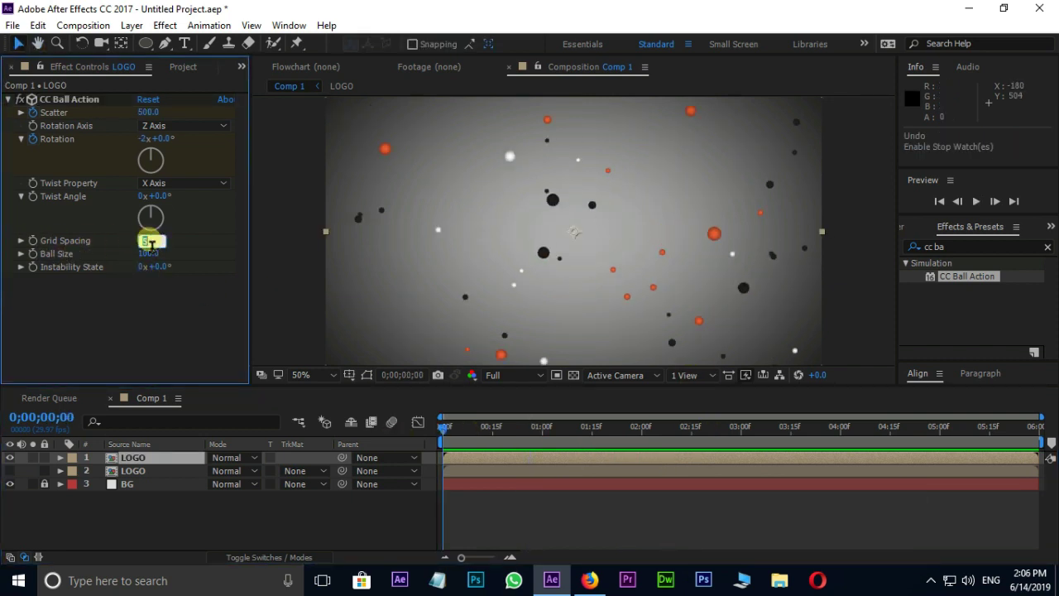
left_click(33, 242)
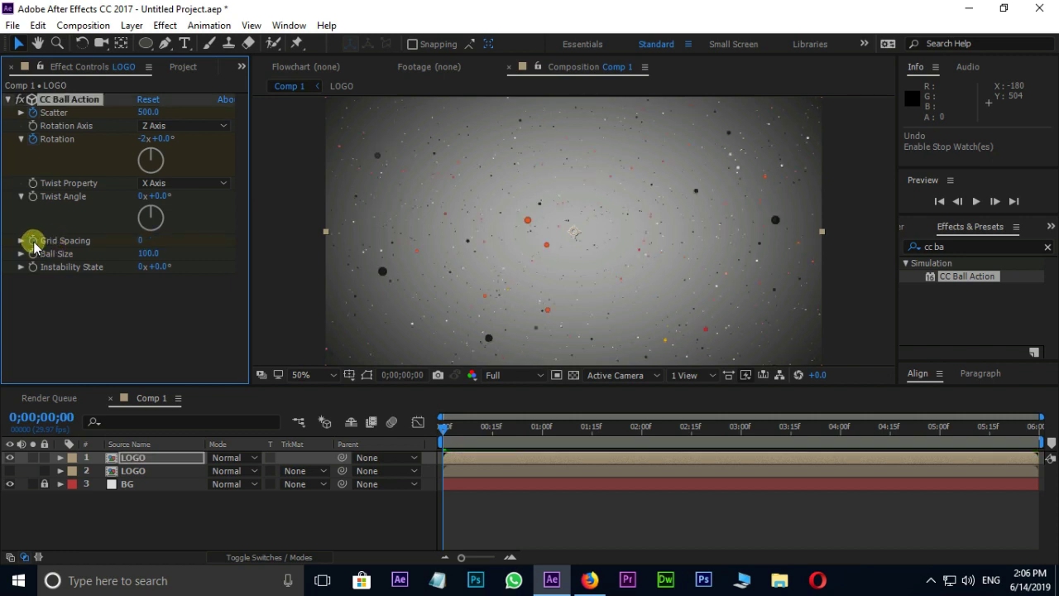
Step: Reveal LOGO's keyframed properties and set Grid Spacing to 1 at 2;00
left_click(515, 464)
key("u")
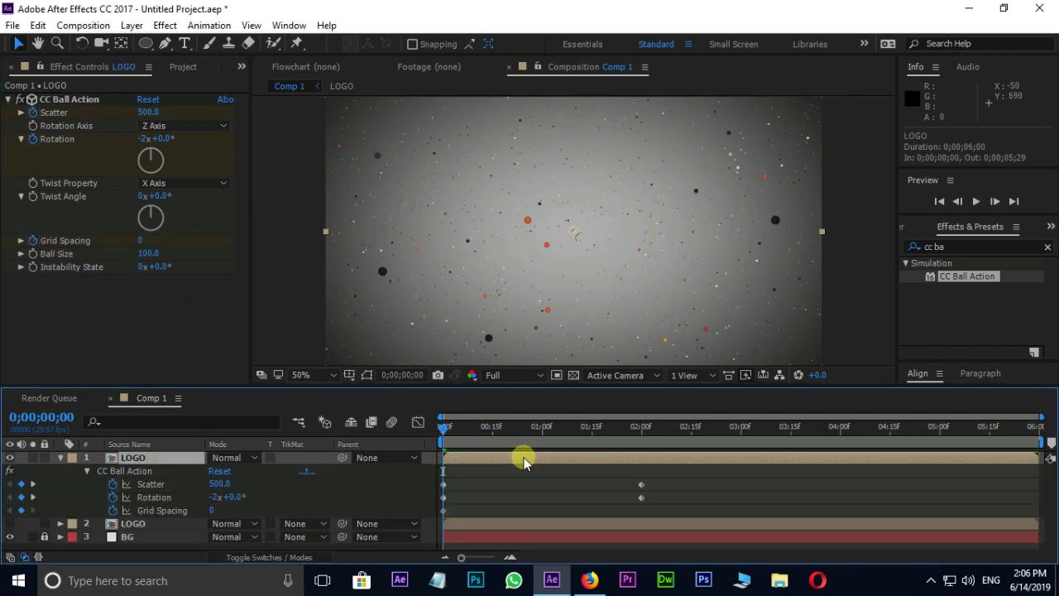
left_click_drag(445, 426, 641, 428)
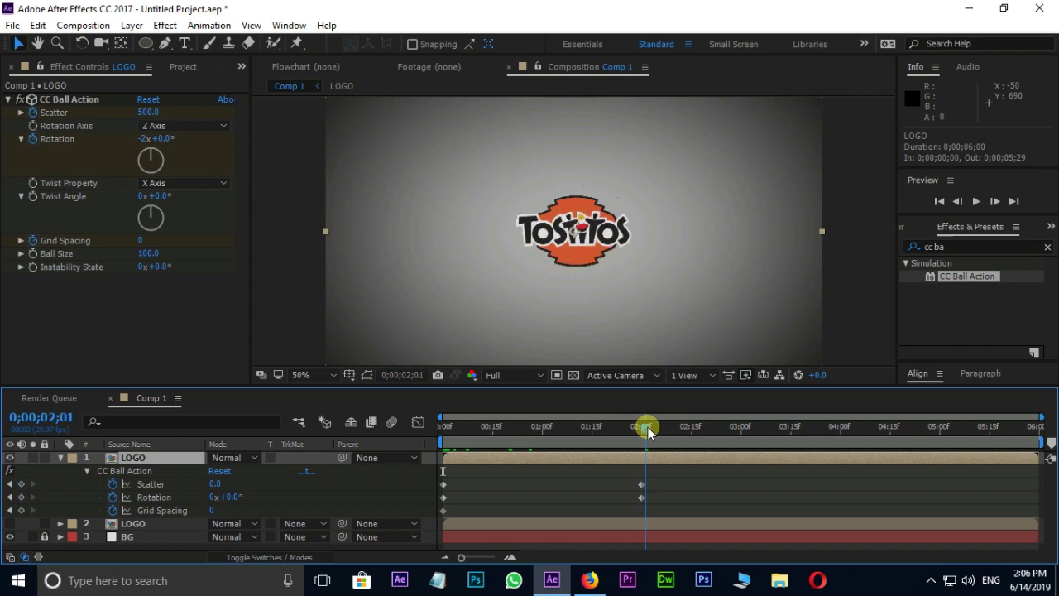
scroll(579, 273, "up", 2)
left_click(142, 241)
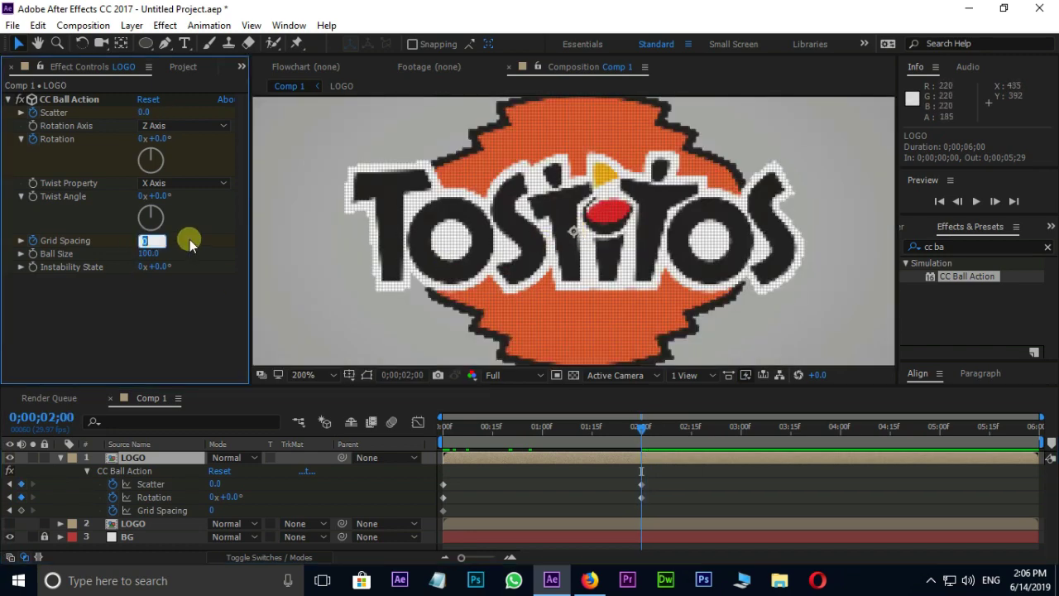
type("1")
key("Return")
Step: Return to 0;00 and set CC Ball Action's Ball Size to 200
scroll(553, 182, "down", 2)
left_click(552, 427)
left_click_drag(552, 431, 542, 437)
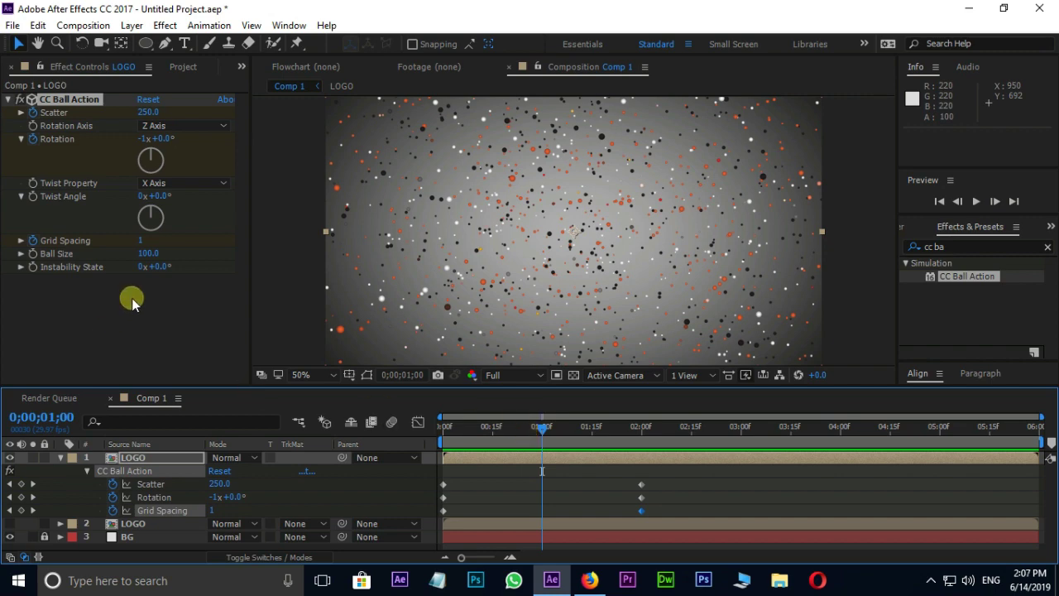
left_click(34, 258)
left_click(153, 254)
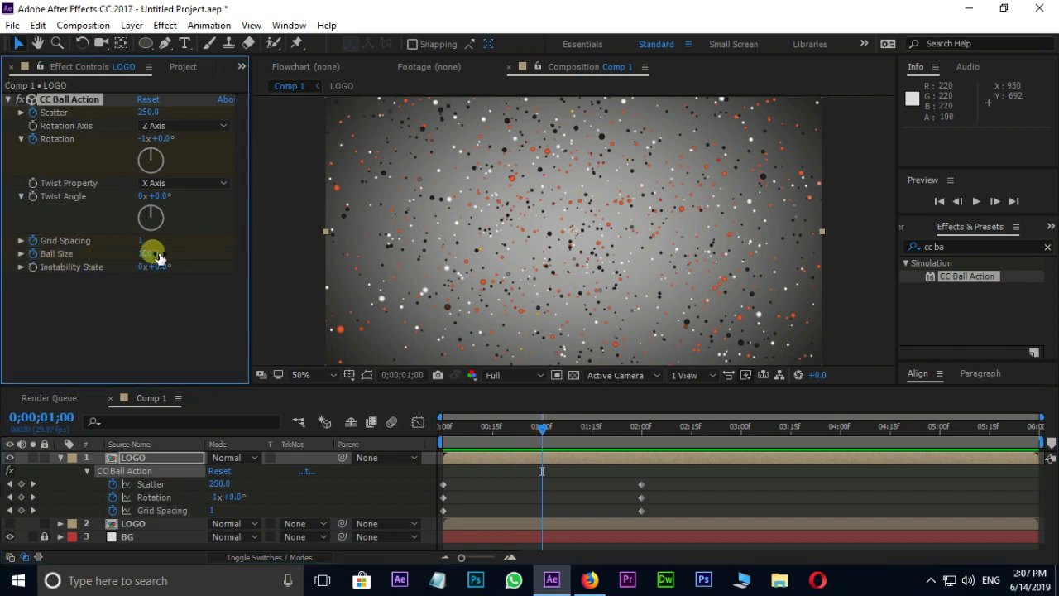
left_click(473, 410)
left_click_drag(549, 438, 432, 428)
left_click(148, 262)
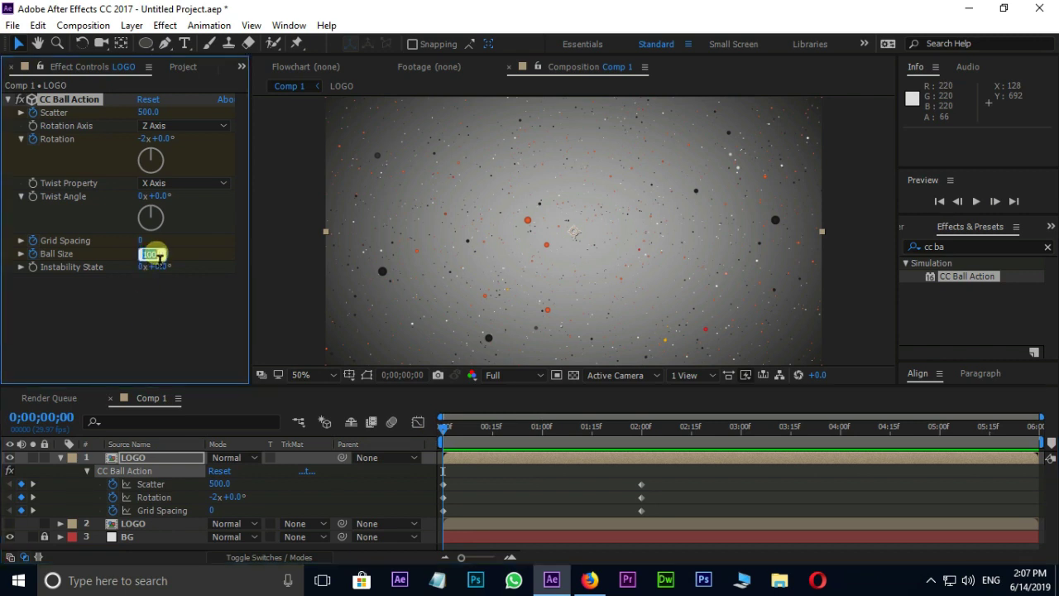
key("Return")
left_click(553, 460)
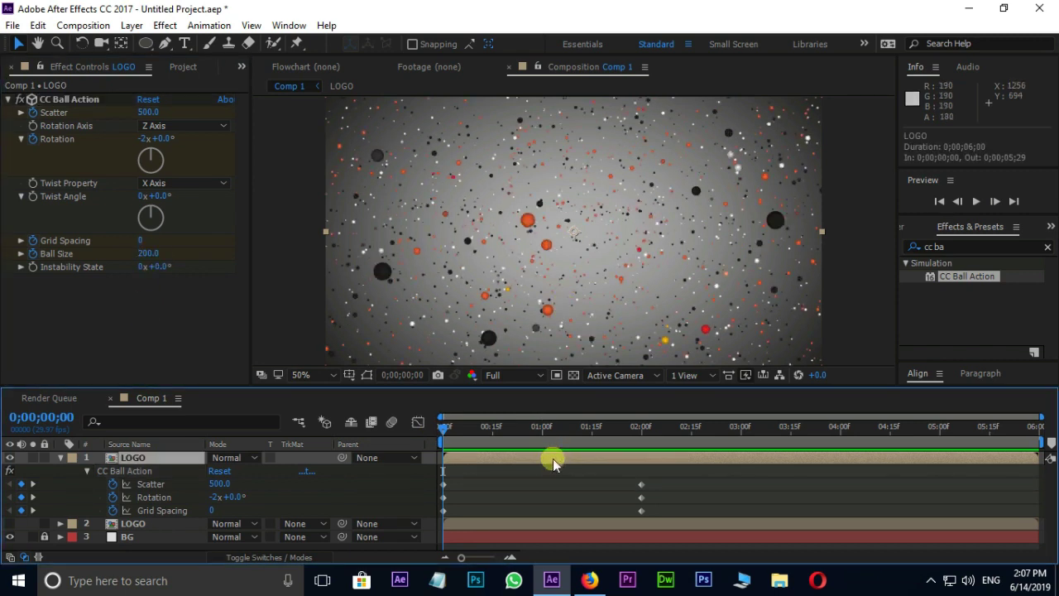
Step: Show the second LOGO layer, hide the ball layer, and apply CC Lens to layer 2
key("u")
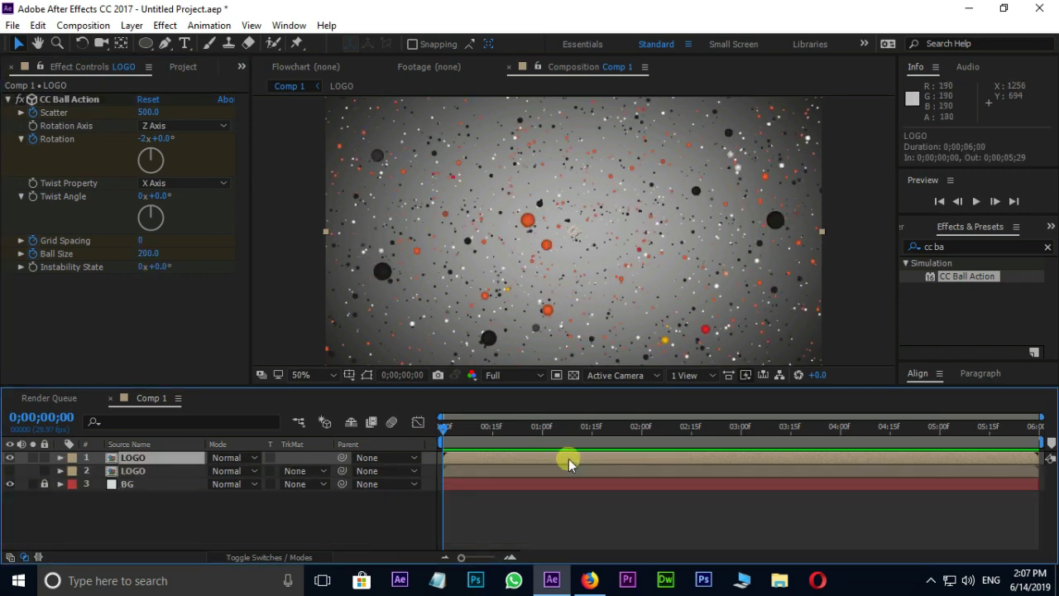
left_click(10, 470)
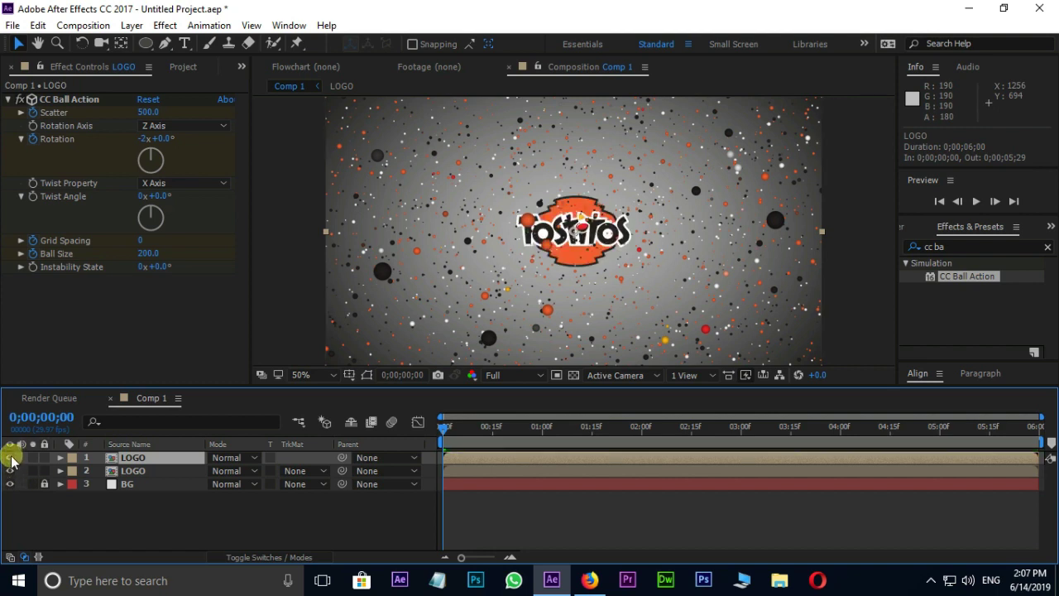
left_click(10, 458)
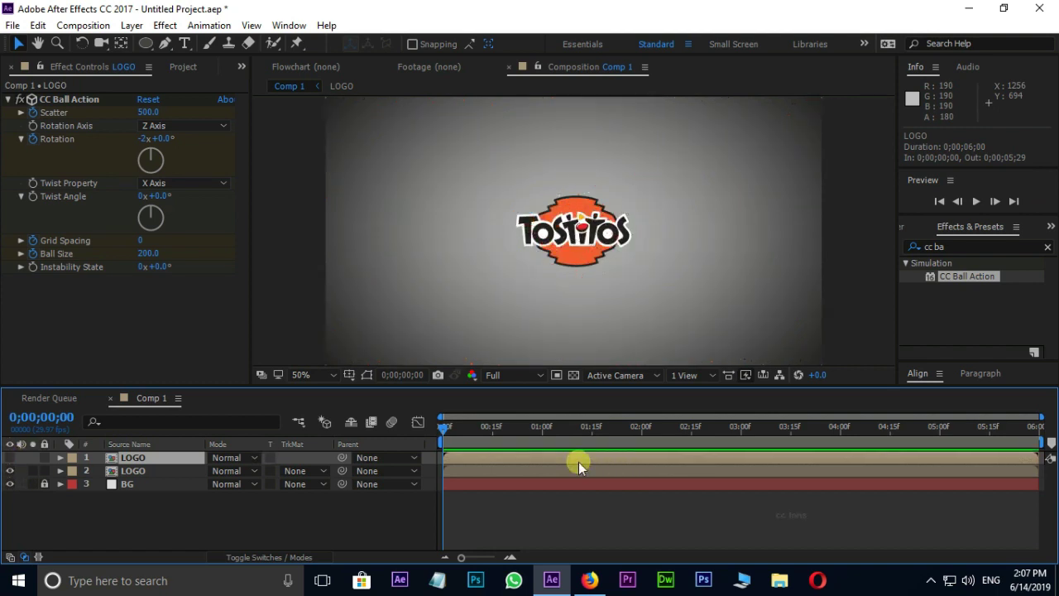
left_click(972, 251)
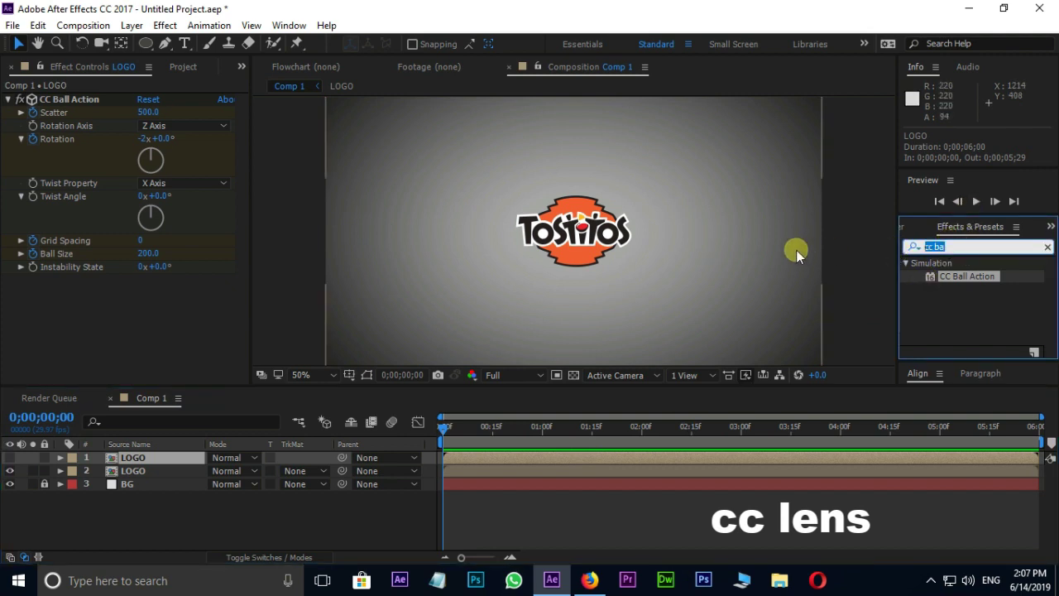
type("cc le")
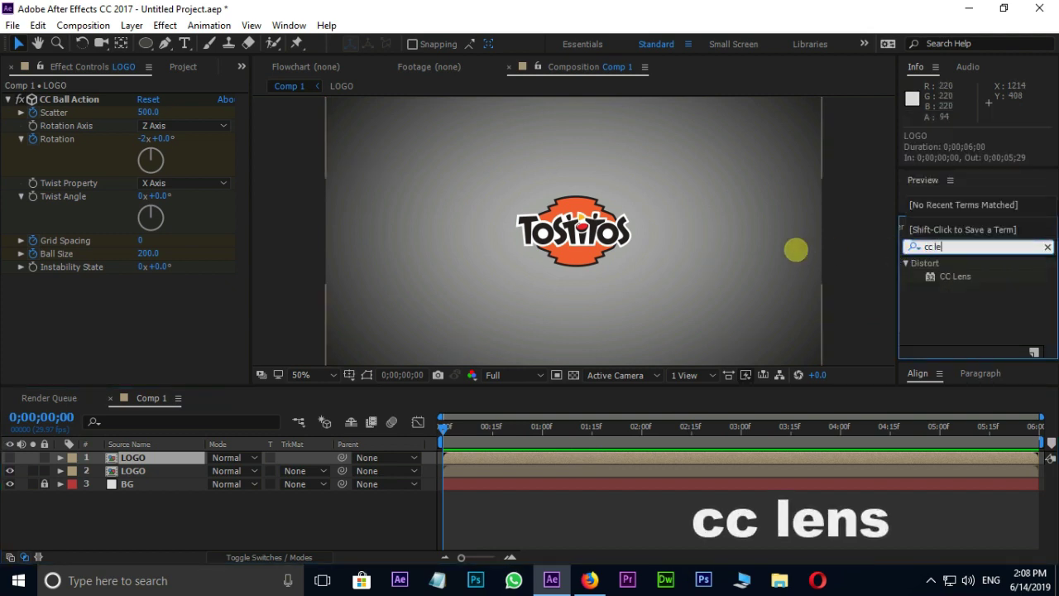
left_click(939, 278)
left_click_drag(939, 281, 563, 474)
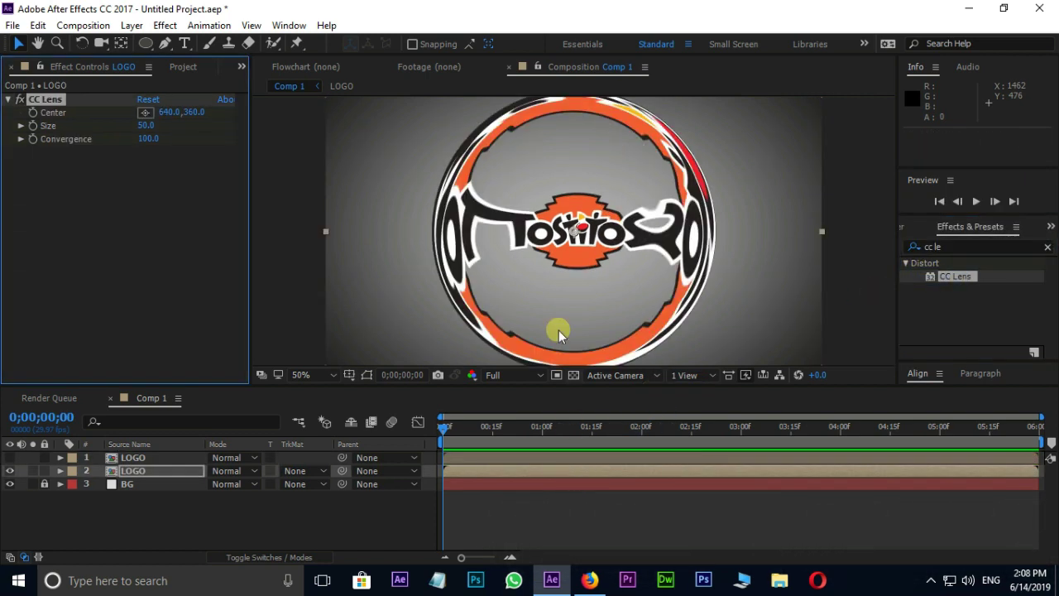
Step: Trim the top LOGO layer's out-point to end at 2 seconds
left_click(605, 457)
key("u")
left_click_drag(438, 434, 641, 447)
left_click_drag(556, 386, 557, 342)
left_click_drag(1038, 413, 641, 416)
left_click(643, 494)
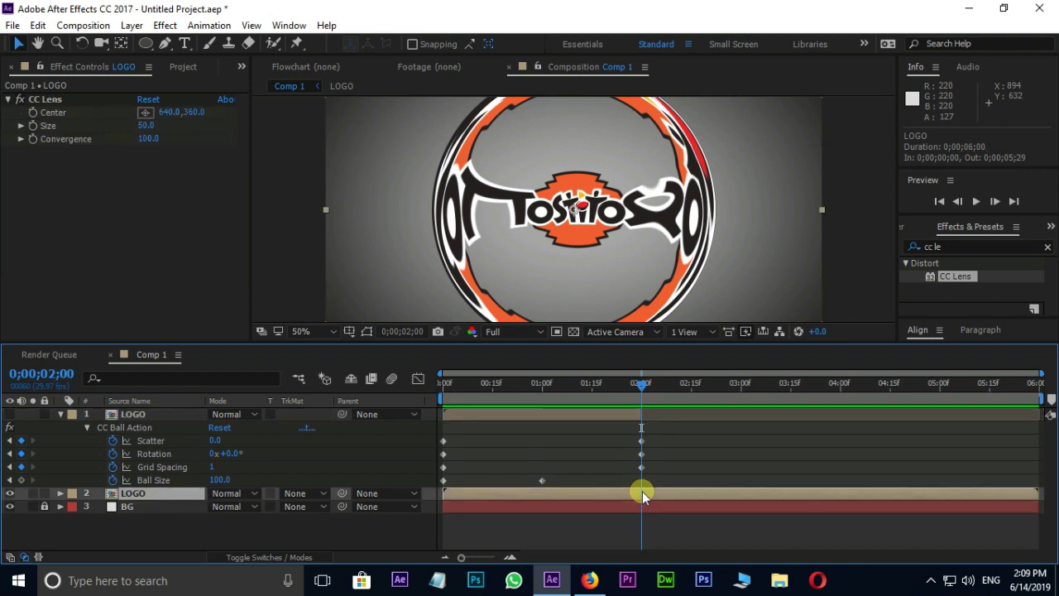
Step: At 2 seconds, set CC Lens Size to 0 and keyframe it, hiding the logo
left_click(148, 126)
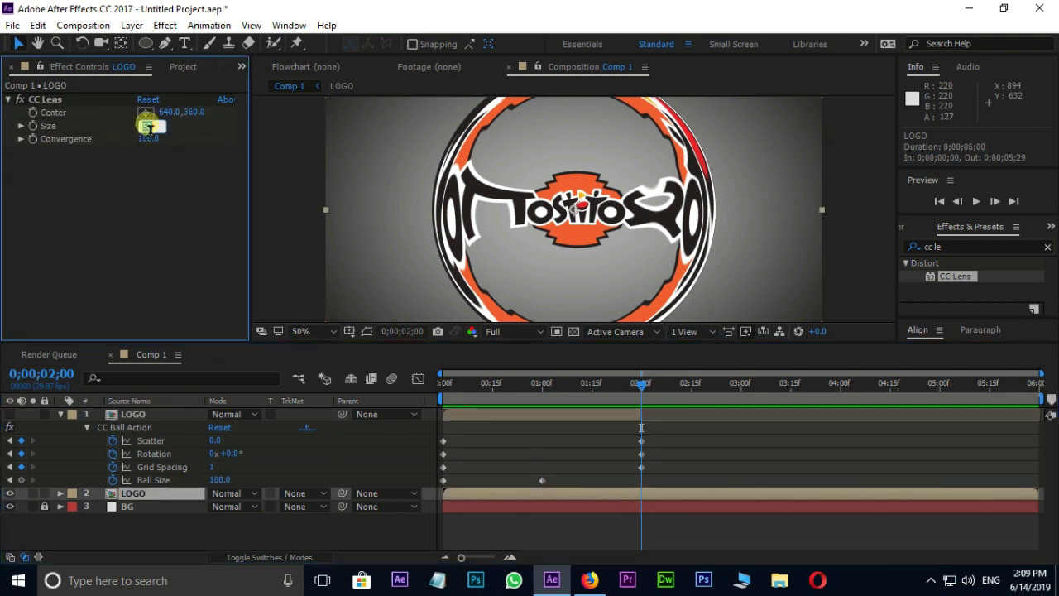
type("0")
left_click(171, 113)
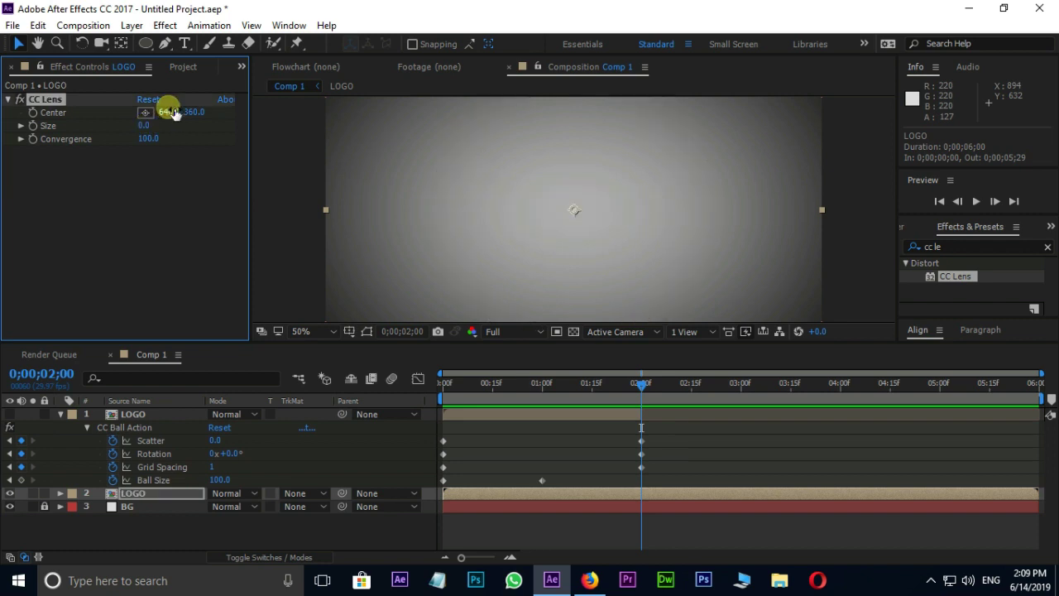
left_click(31, 125)
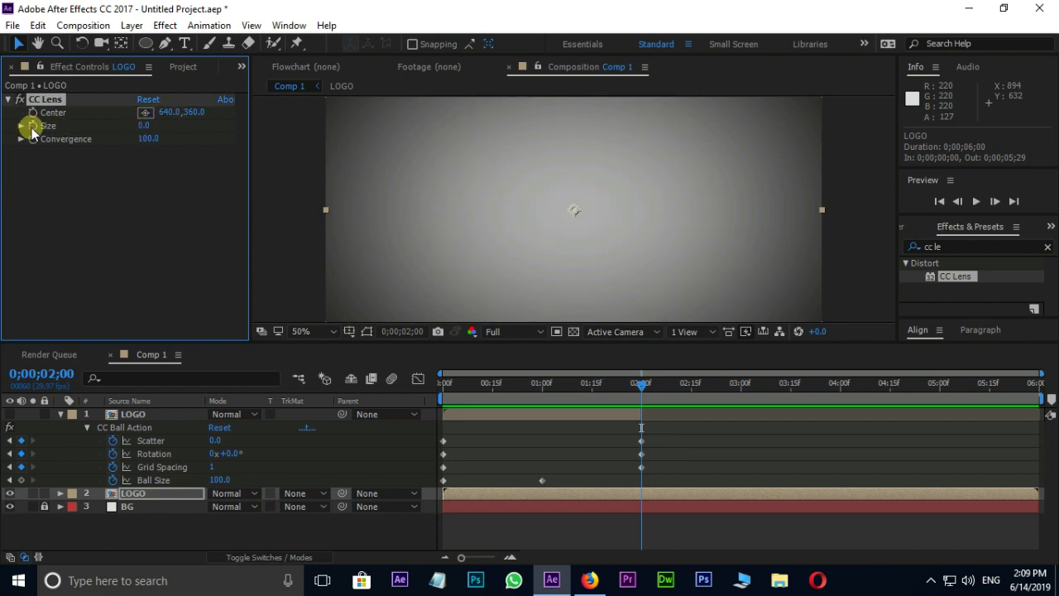
Step: At 3 seconds, set CC Lens Size to 400 and scrub back to check the reveal
left_click(641, 390)
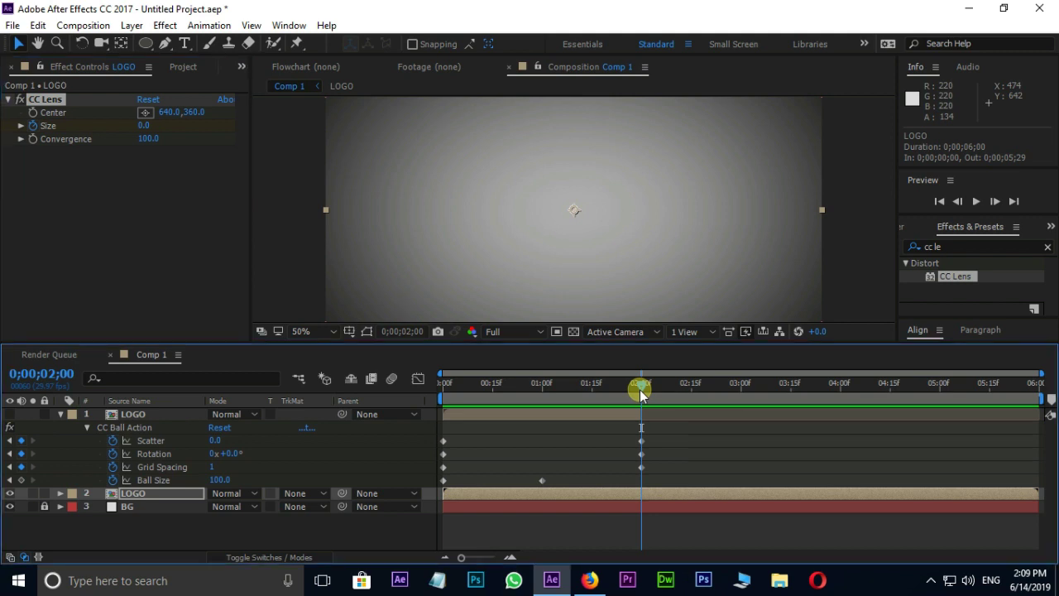
left_click_drag(641, 394, 740, 389)
left_click(147, 125)
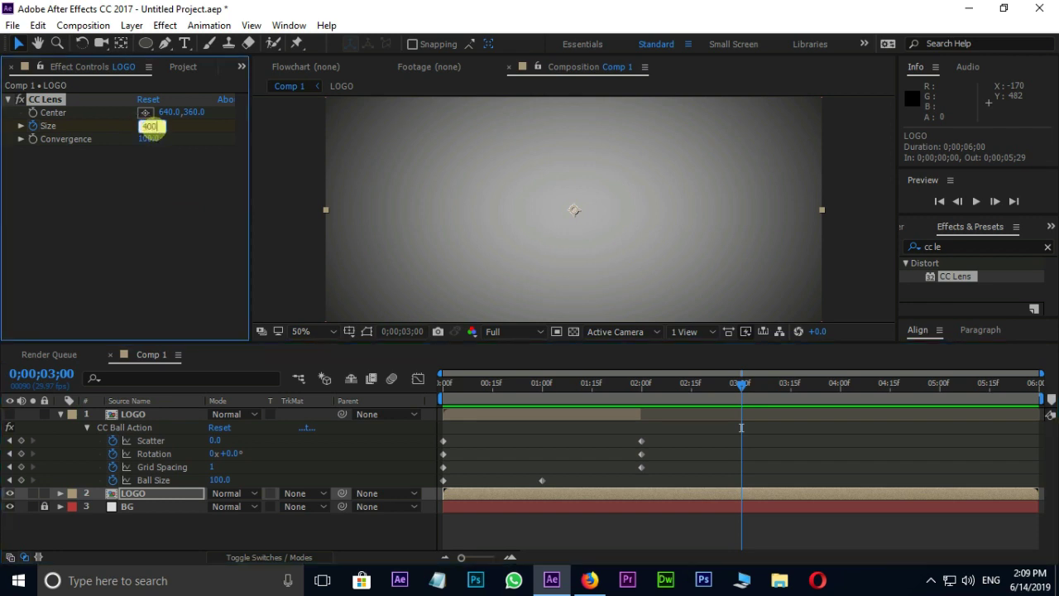
key("Return")
mouse_move(741, 383)
left_mouse_down()
mouse_move(638, 388)
mouse_move(741, 386)
left_mouse_up()
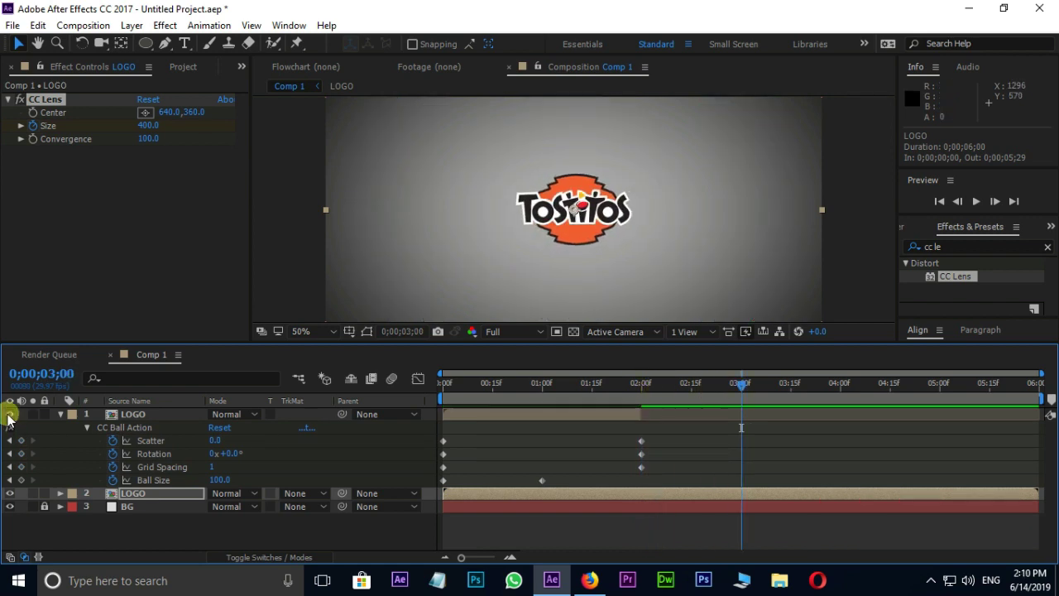
Step: Show the second LOGO layer's lens Size keyframes and shift the first one slightly earlier
left_click(664, 499)
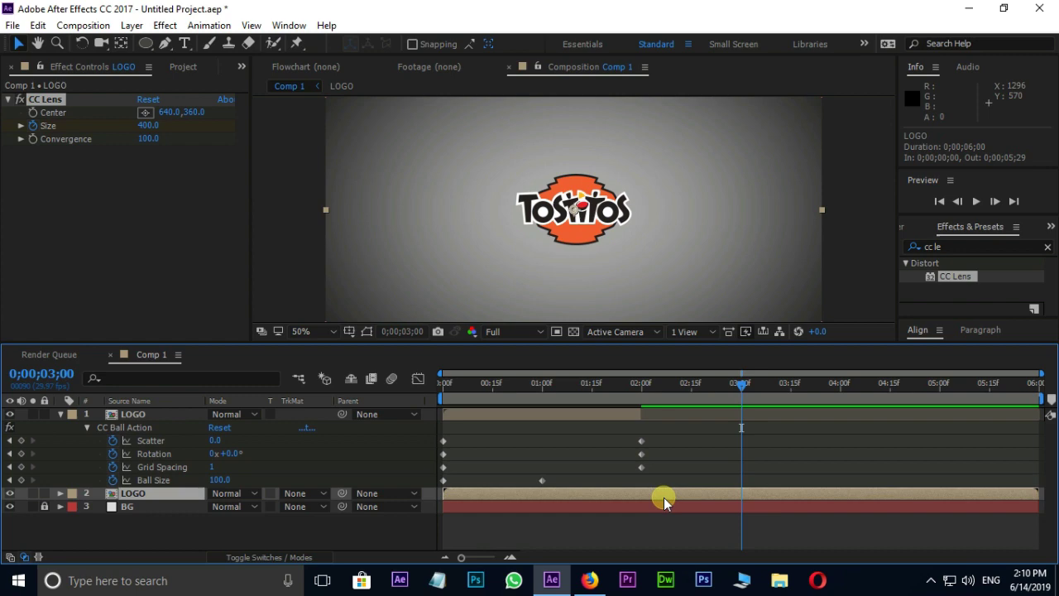
key("u")
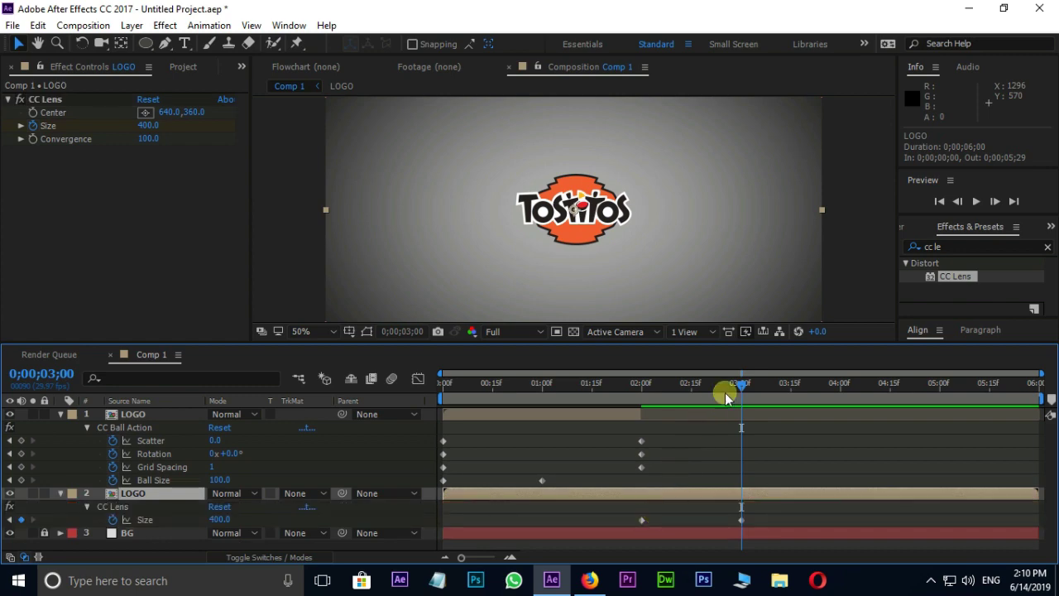
left_click_drag(726, 397, 644, 391)
left_click_drag(643, 526, 634, 516)
left_click_drag(642, 390, 737, 385)
Step: Apply Easy Ease to the Ball Action and lens Size keyframes, then preview from the start
left_click_drag(683, 434, 436, 489)
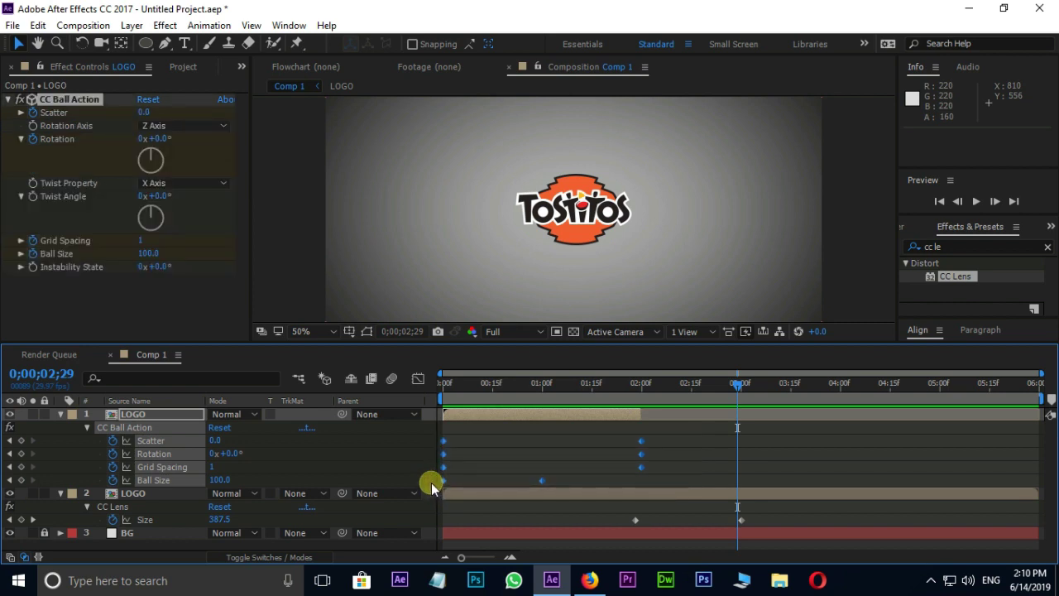
key("F9")
left_click_drag(764, 520, 614, 525)
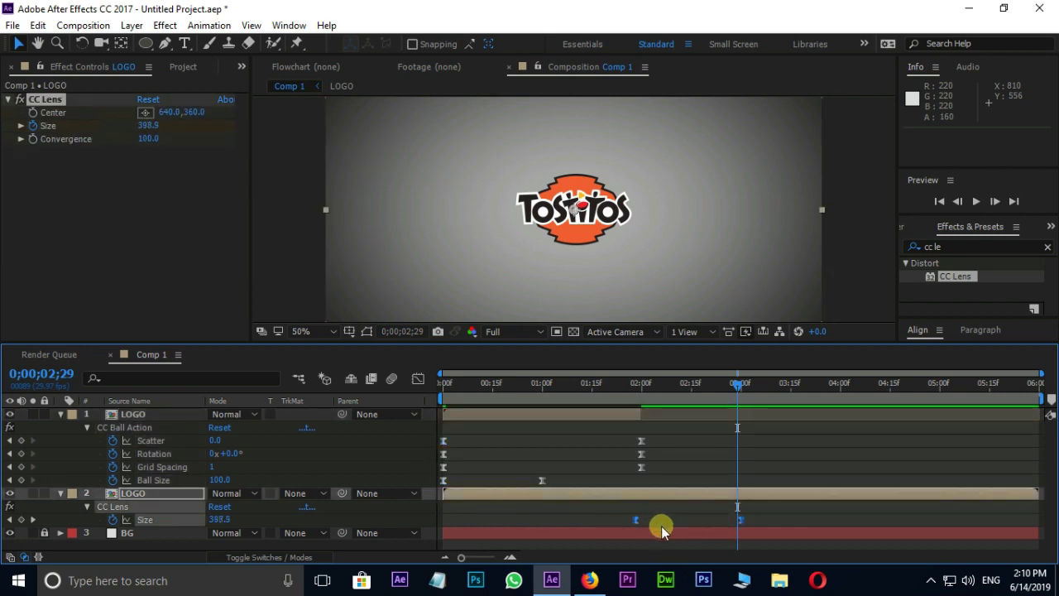
key("F9")
left_click_drag(735, 387, 323, 389)
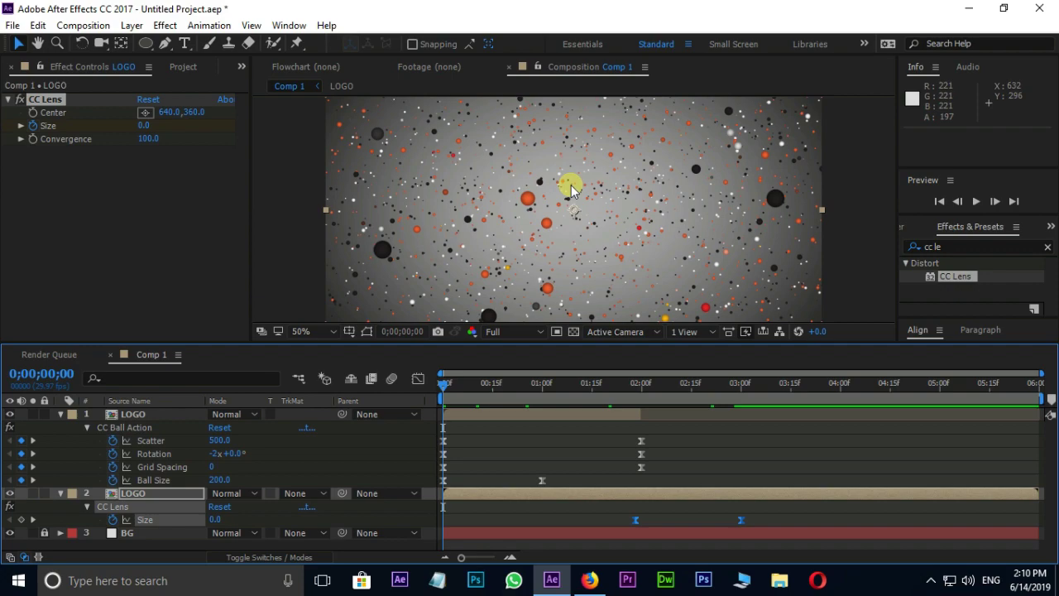
key("space")
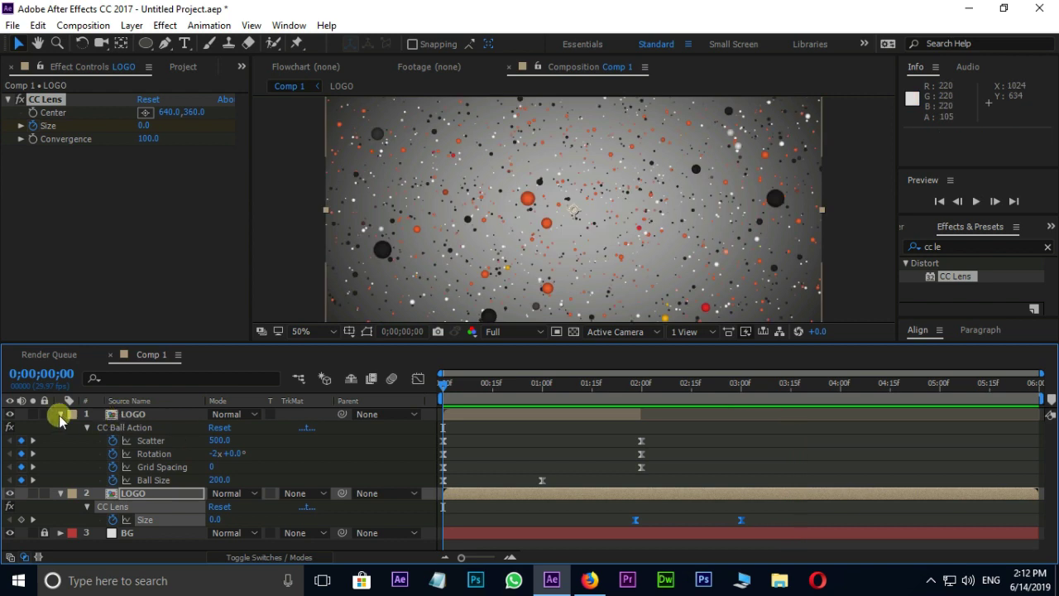
Step: Add CC Force Motion Blur to the top LOGO layer with 100 Motion Blur Samples
left_click(60, 414)
left_click(60, 427)
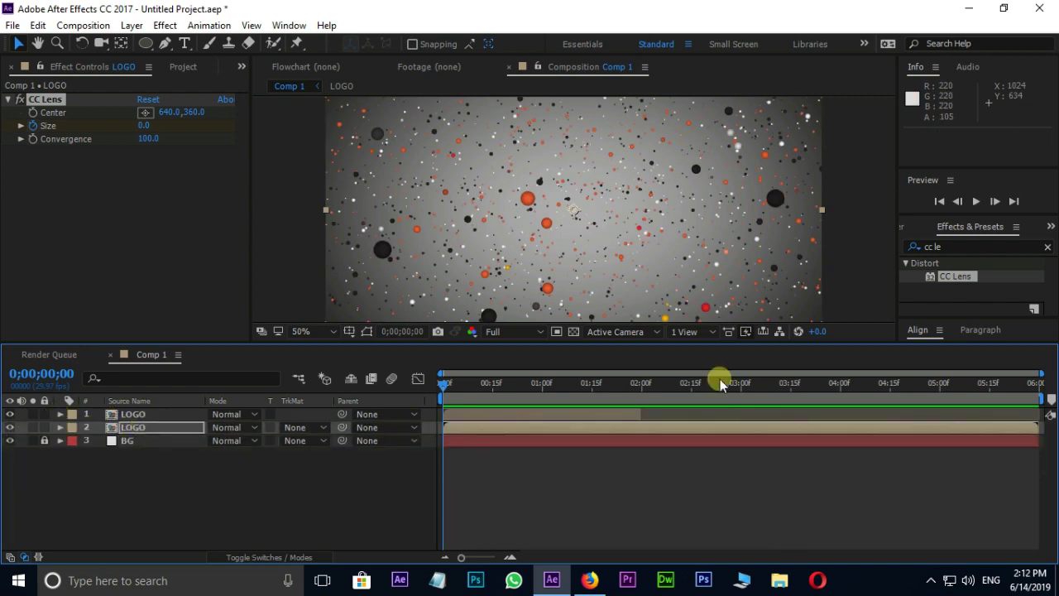
left_click(966, 248)
key("BackSpace")
key("BackSpace")
key("BackSpace")
key("BackSpace")
key("BackSpace")
type("m")
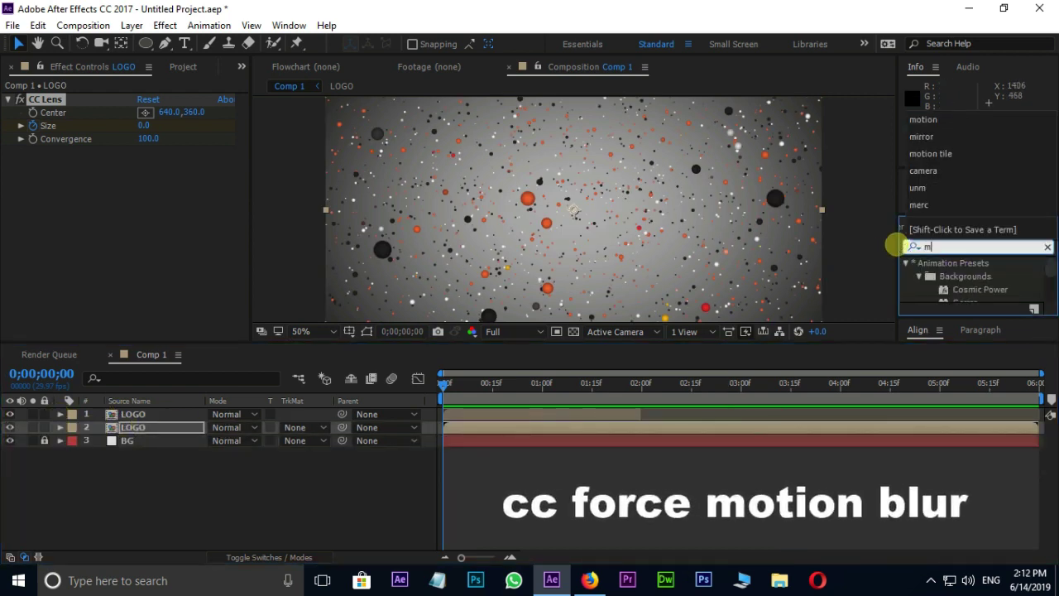
type("otoon bl")
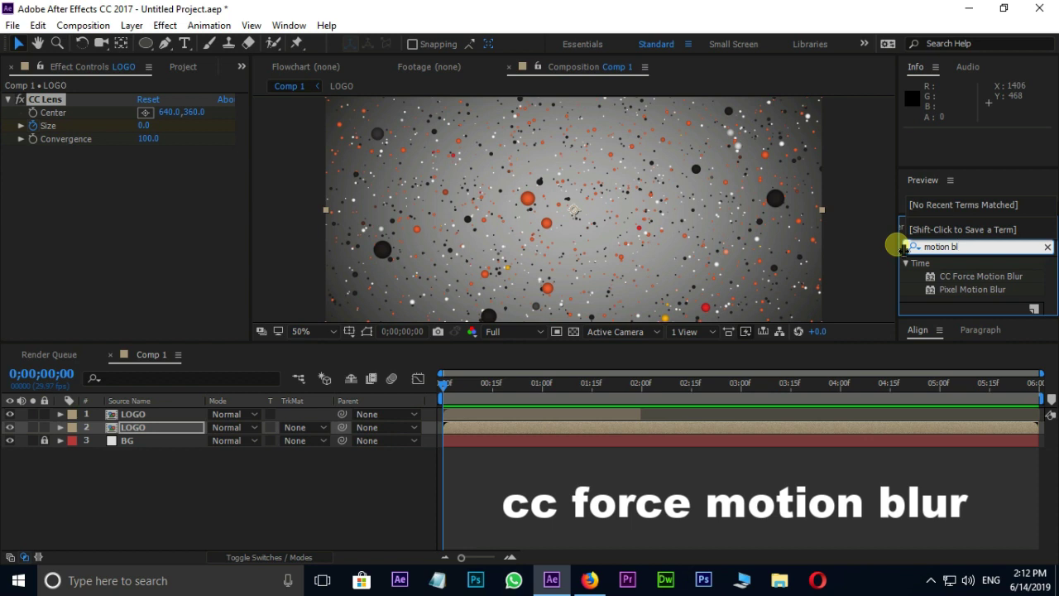
left_click_drag(962, 283, 609, 414)
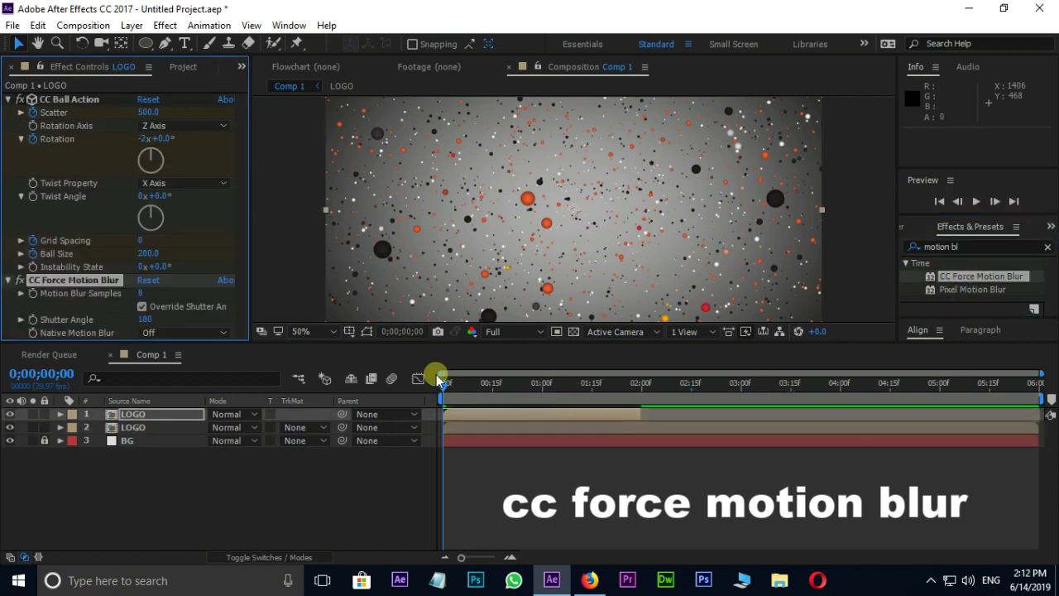
left_click(145, 294)
type("100")
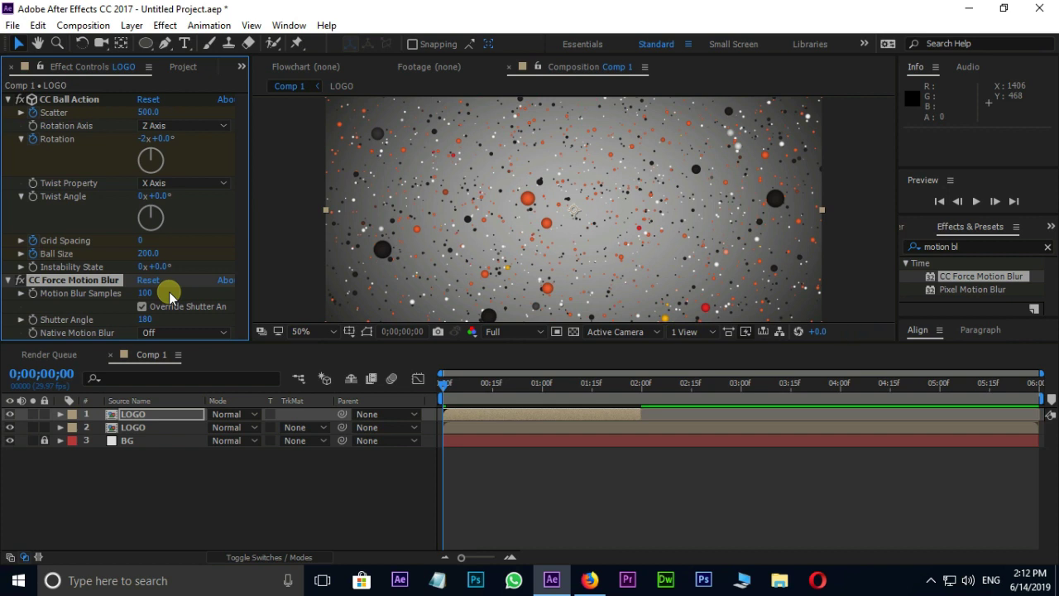
Step: Add CC Force Motion Blur to the second LOGO layer with 100 Motion Blur Samples
left_click_drag(959, 279, 519, 432)
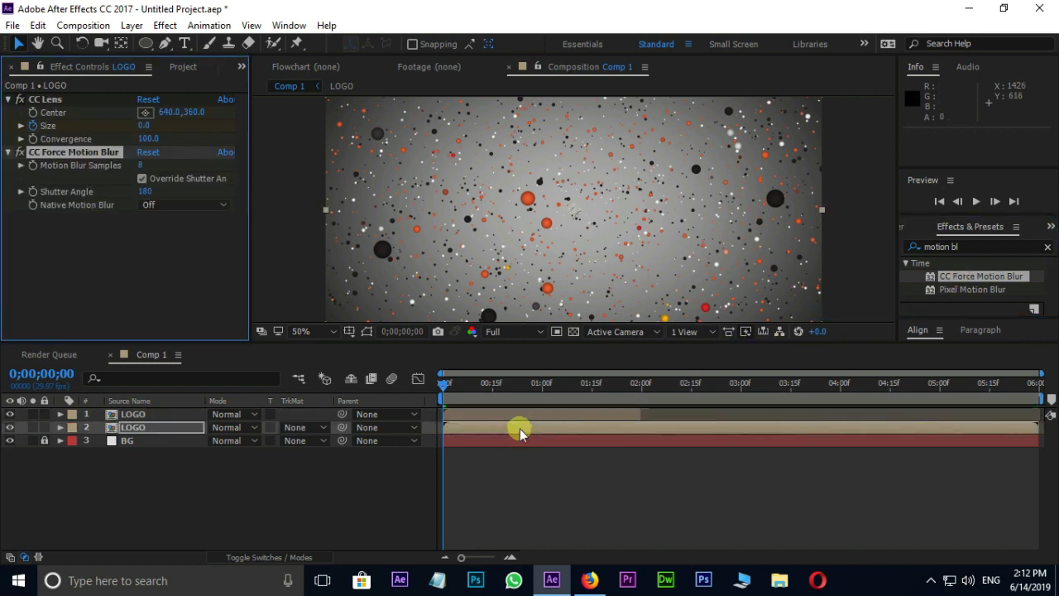
left_click(141, 166)
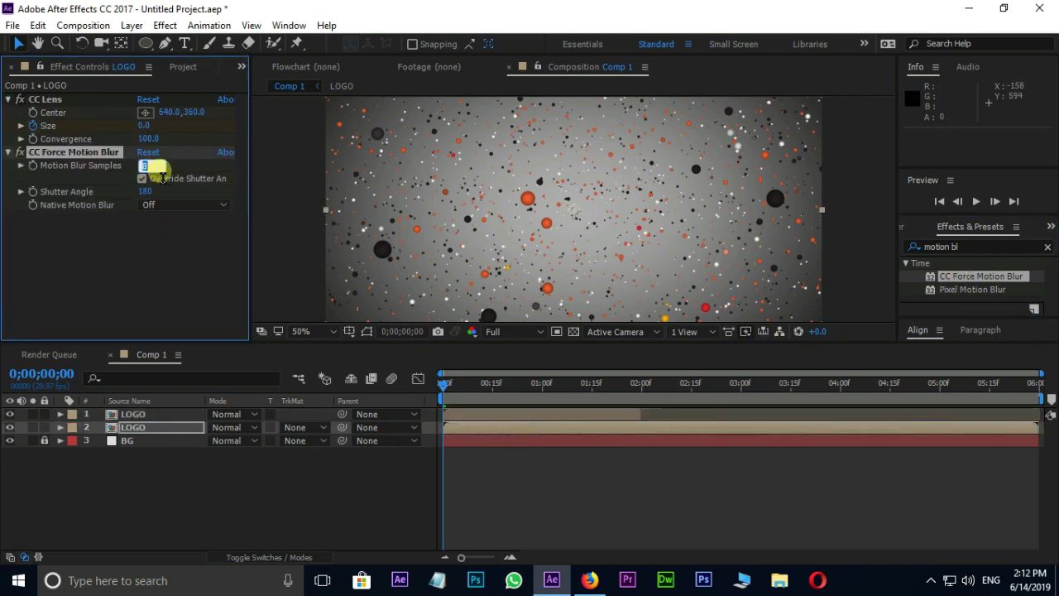
type("100")
key("Return")
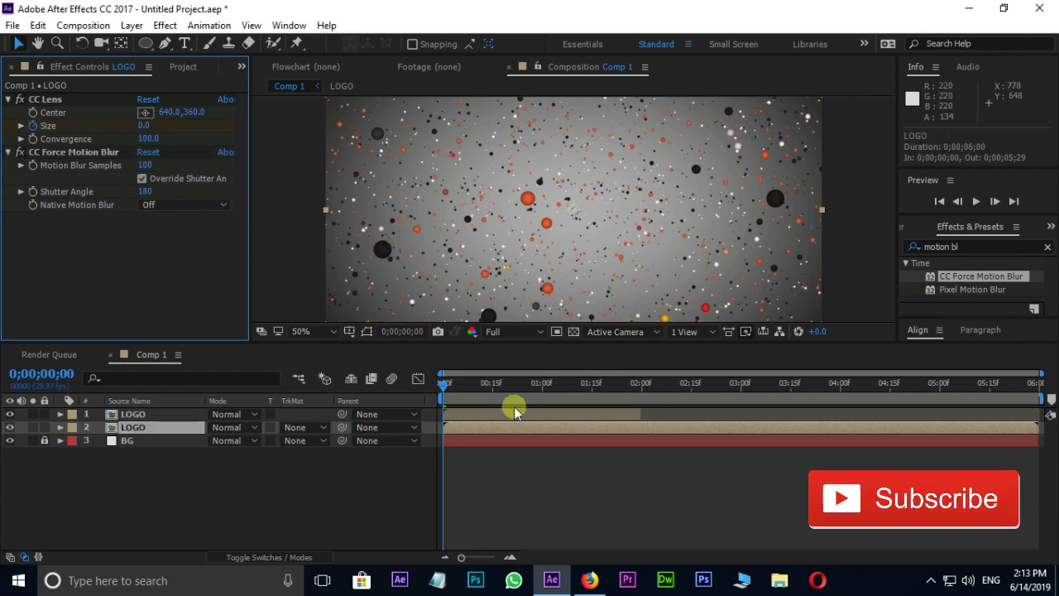
left_click(562, 265)
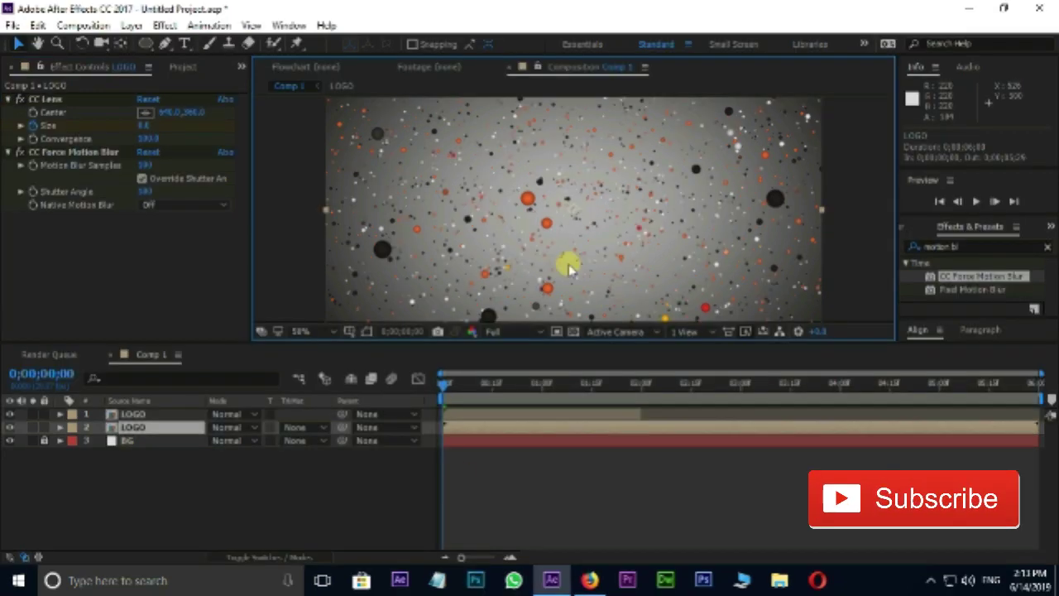